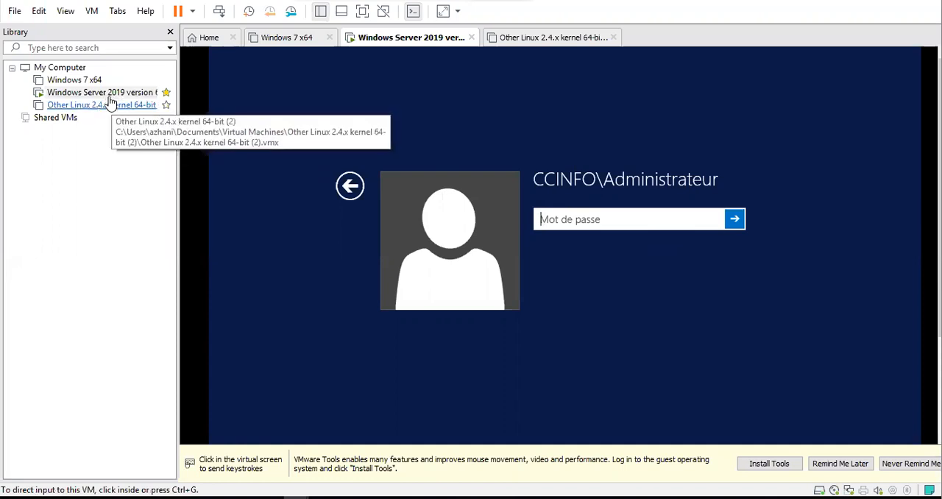
Sign in to the Windows Server virtual machine as CCINFO\Administrateur with the account password.
click(591, 226)
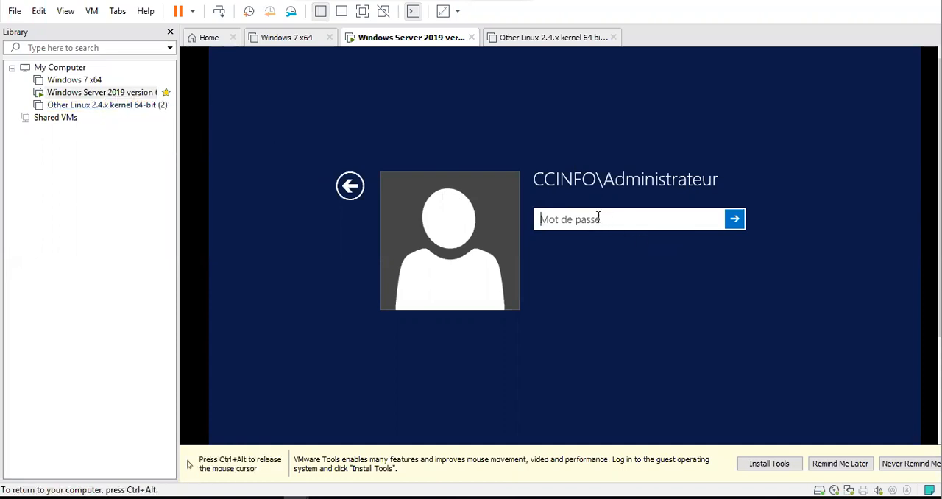
text(**********)
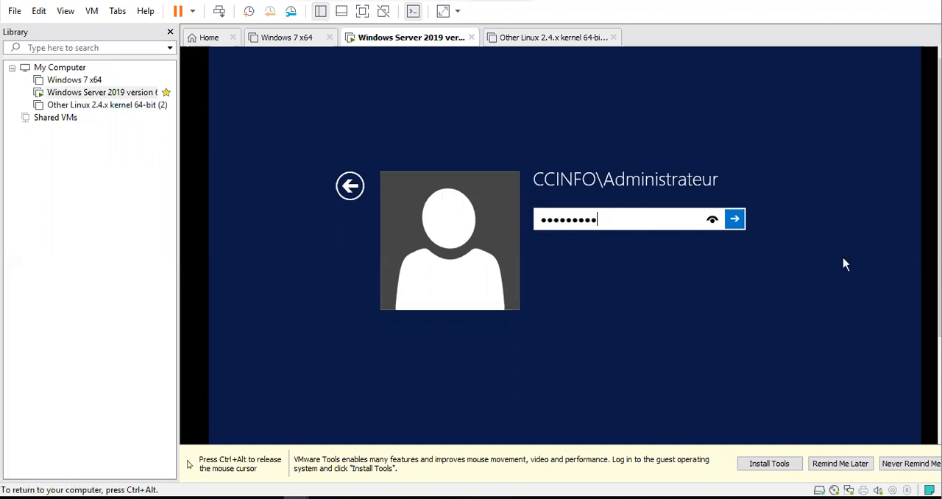
key(Return)
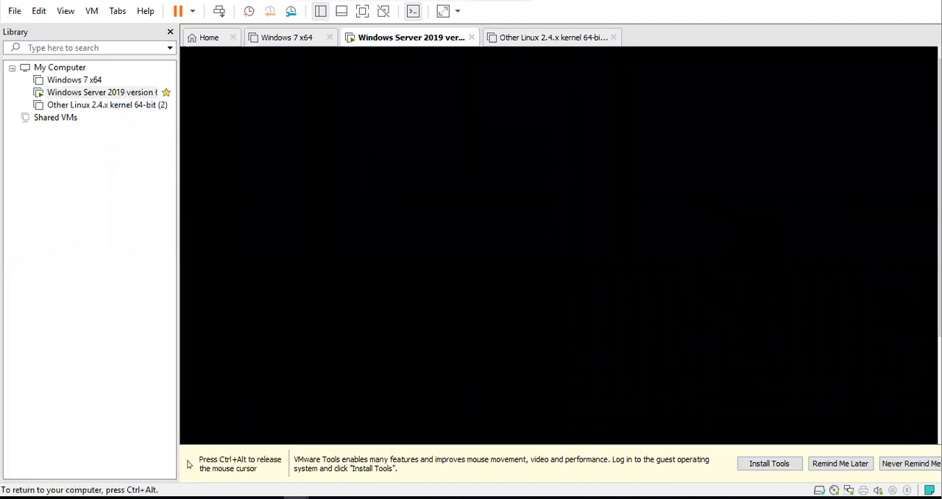
key(ctrl+alt)
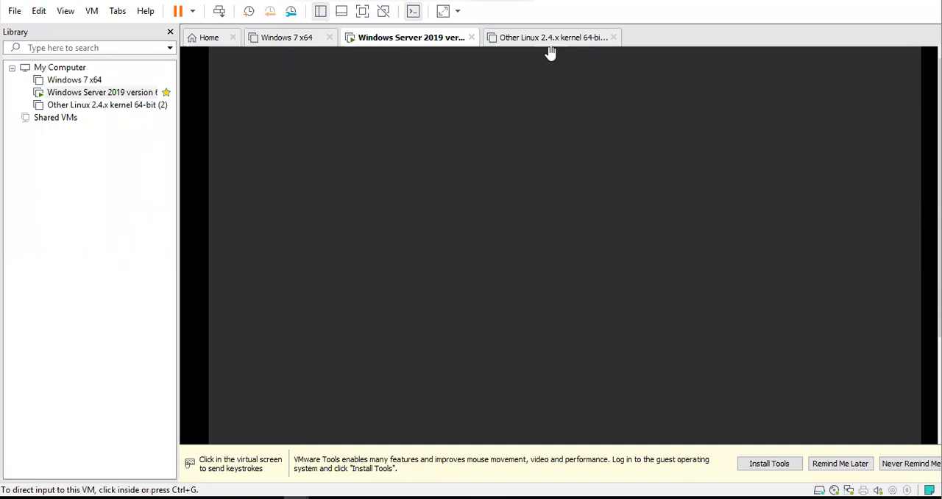
click(621, 405)
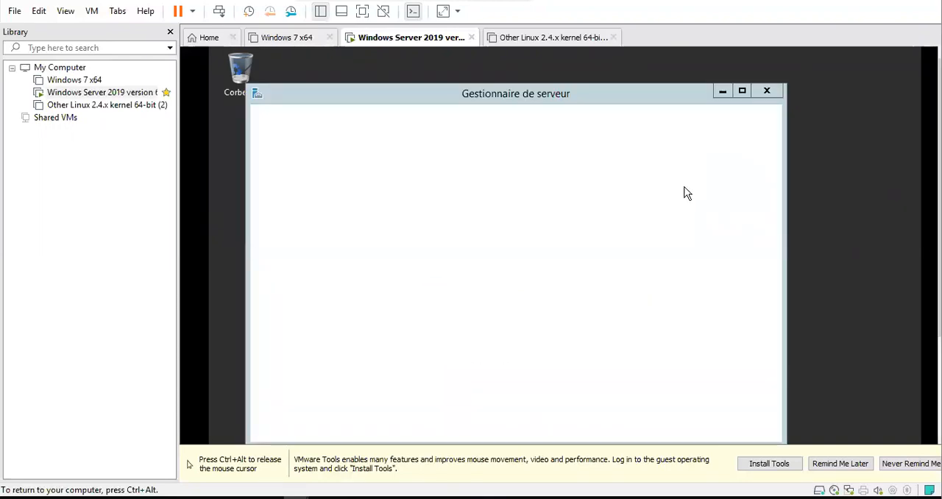
key(ctrl+alt)
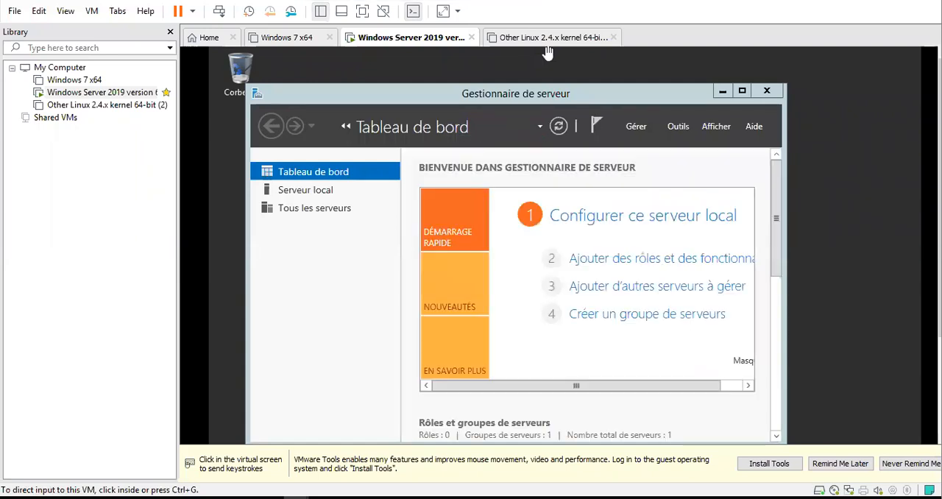
click(548, 53)
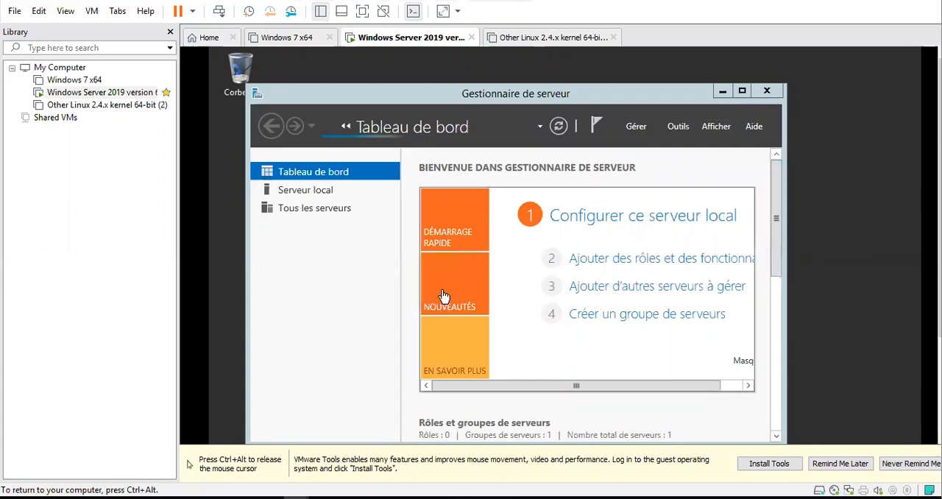
Show the server virtual machine in full screen and open the Utilisateurs et ordinateurs Active Directory console from Gestionnaire de serveur.
click(689, 87)
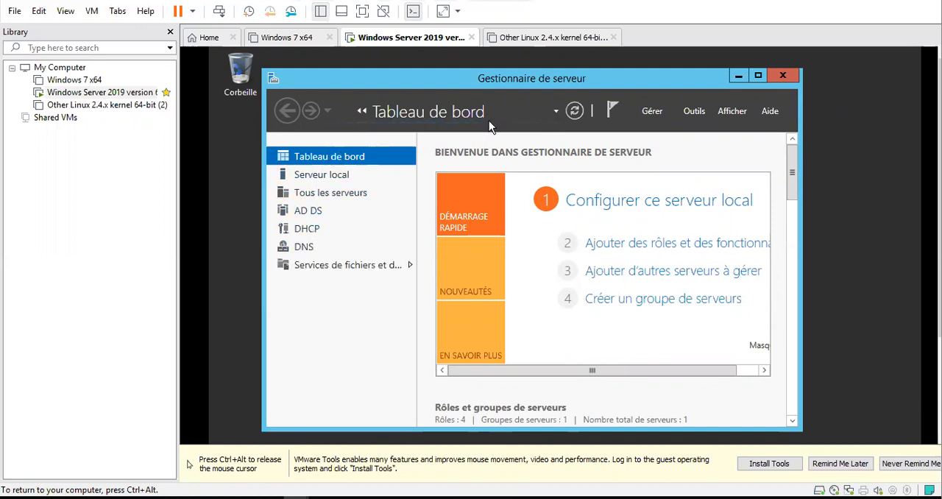
click(694, 111)
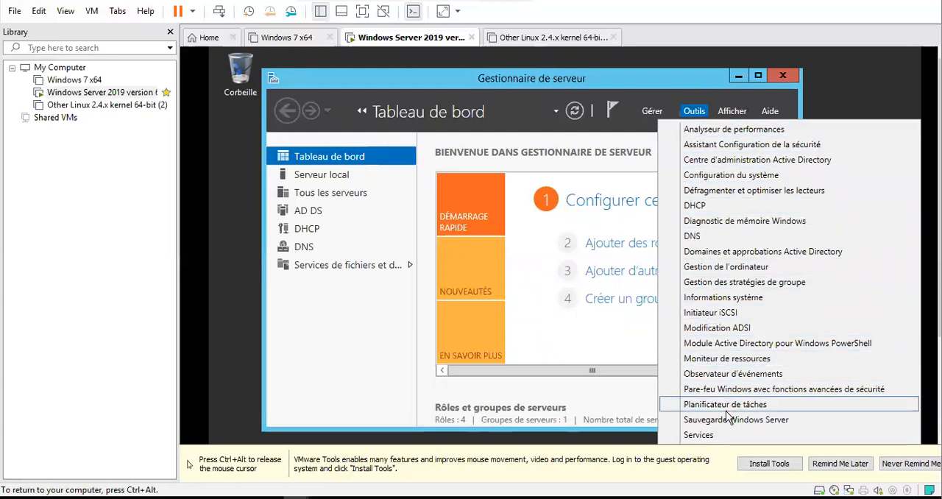
scroll(719, 392, down, 1)
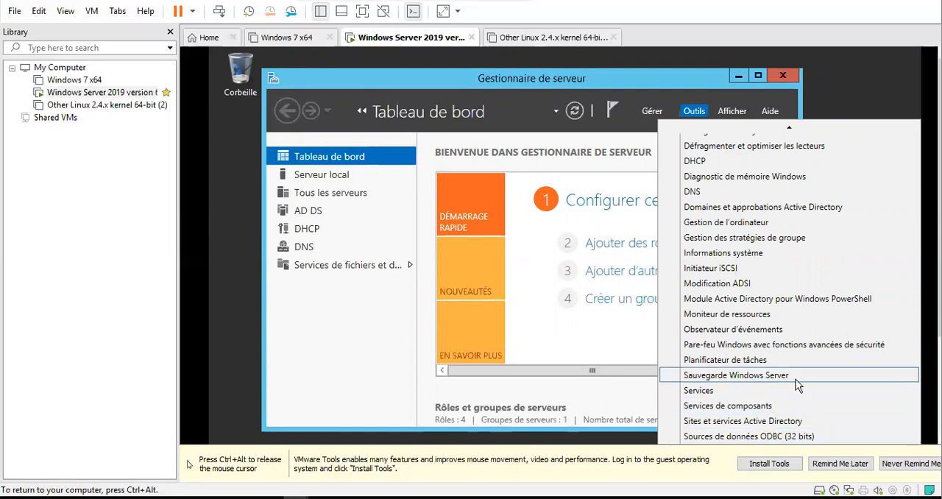
scroll(721, 301, up, 3)
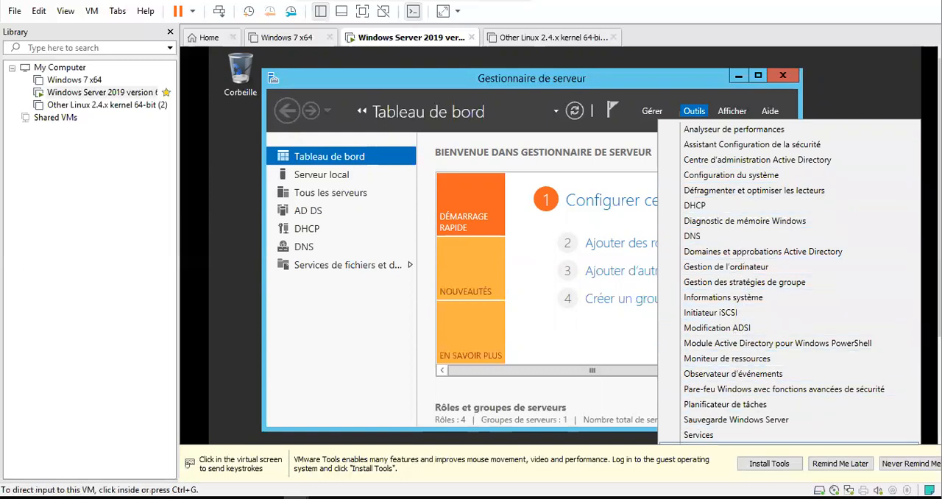
key(ctrl+alt)
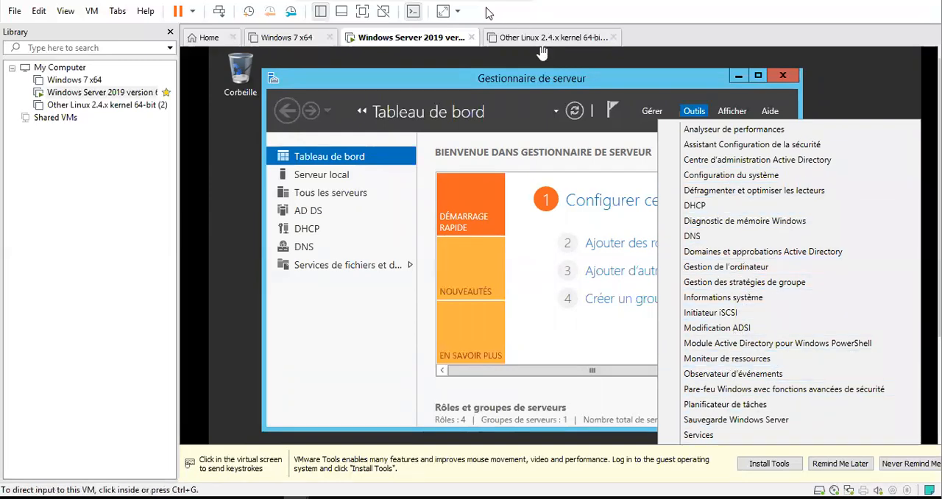
click(681, 62)
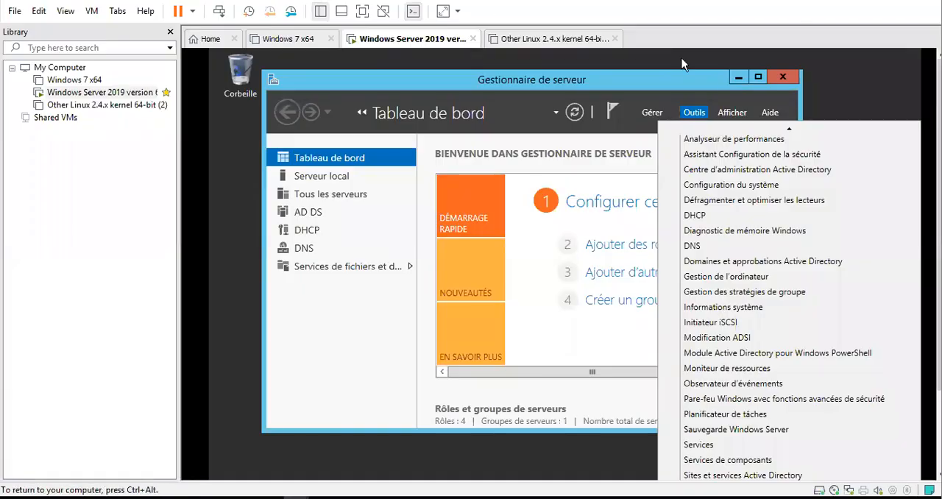
scroll(733, 471, down, 3)
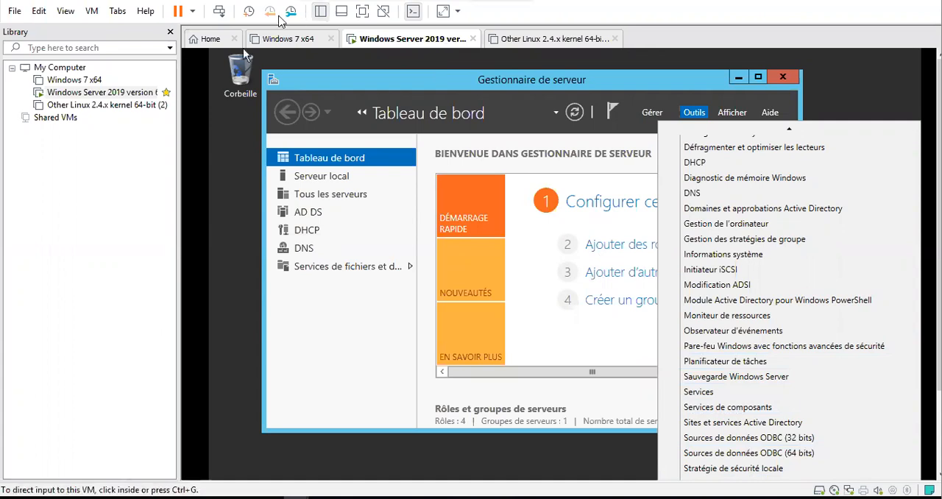
click(363, 12)
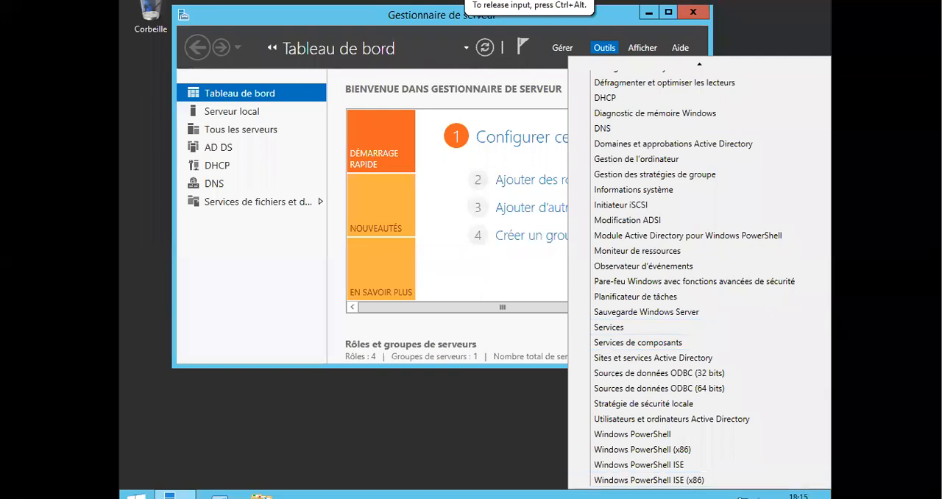
click(635, 421)
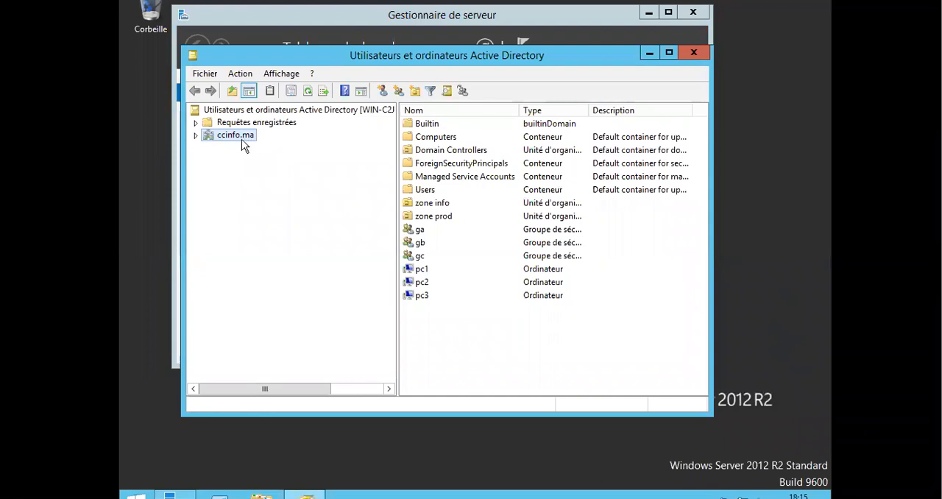
Expand the ccinfo.ma domain and create an organizational unit named ZINFO directly in it.
click(196, 136)
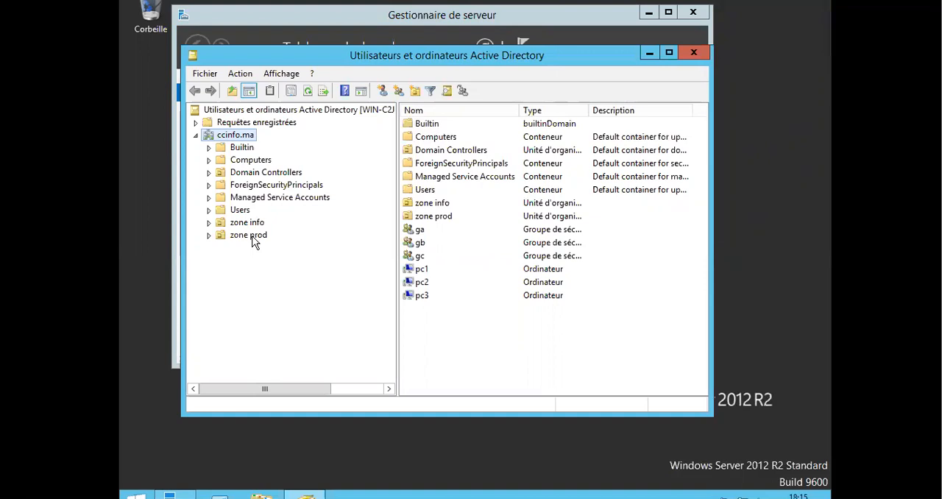
right_click(237, 141)
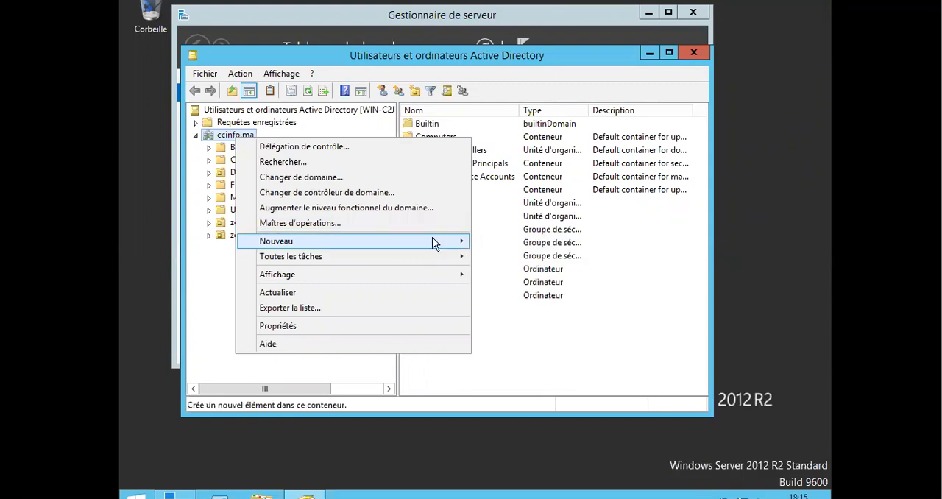
mouse_move(434, 241)
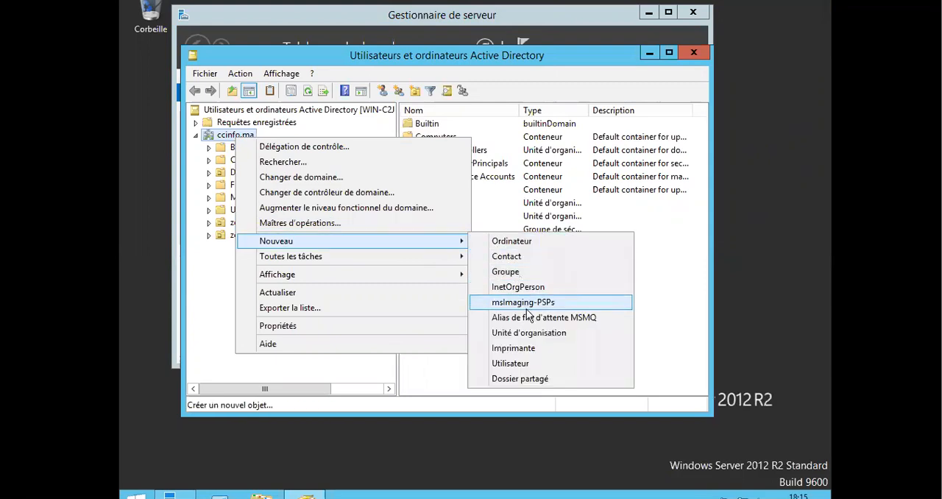
click(527, 335)
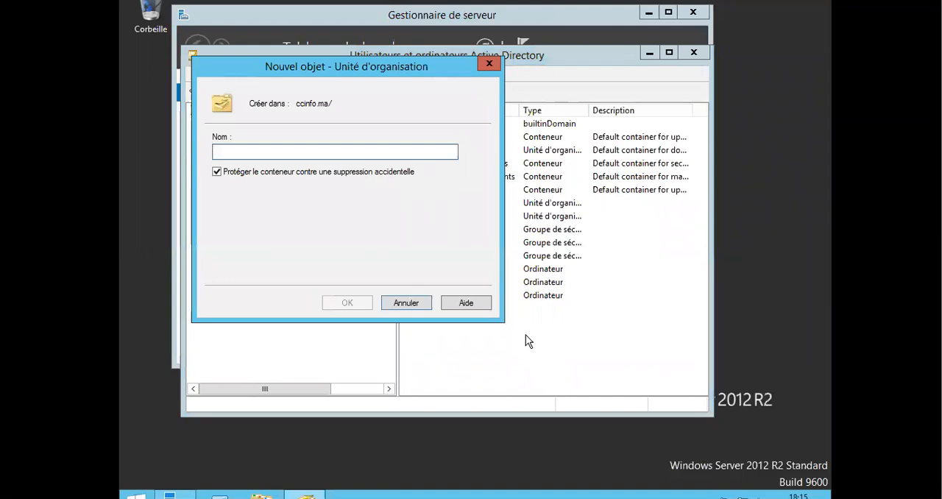
text(ZINFO)
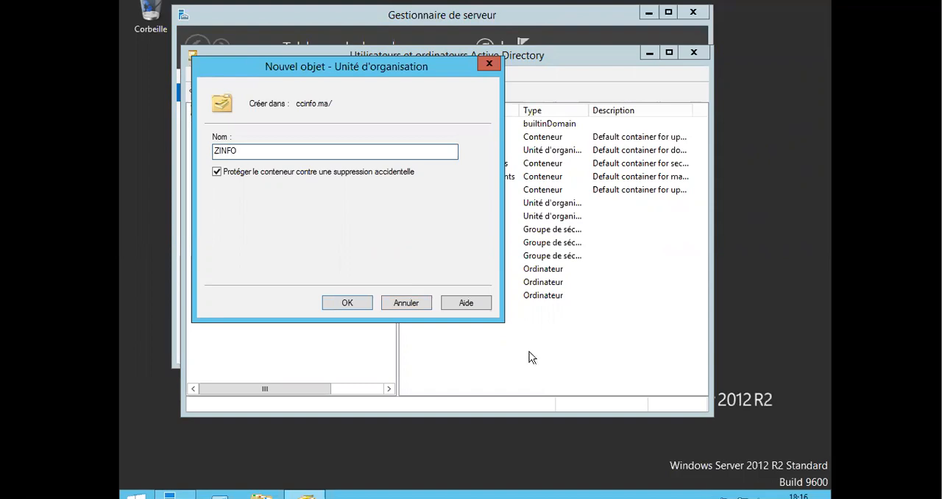
click(345, 302)
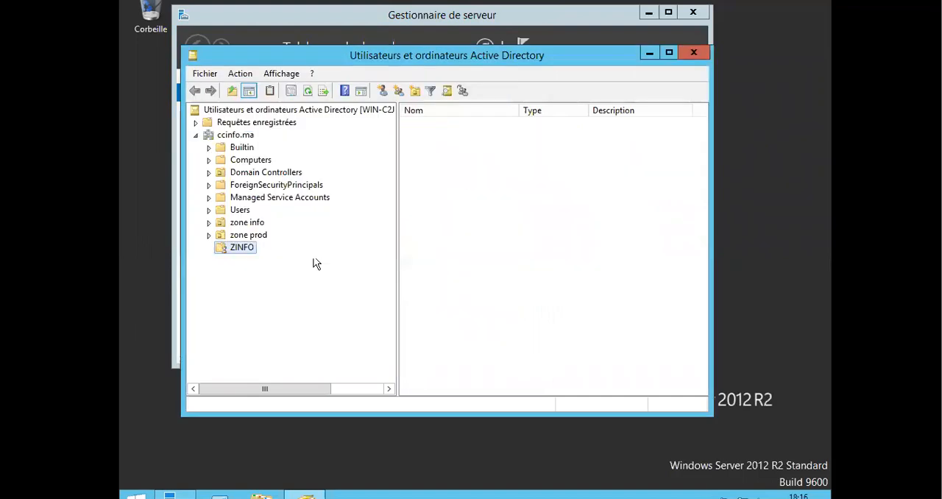
Create a second organizational unit named ZPROD directly in the ccinfo.ma domain.
right_click(240, 140)
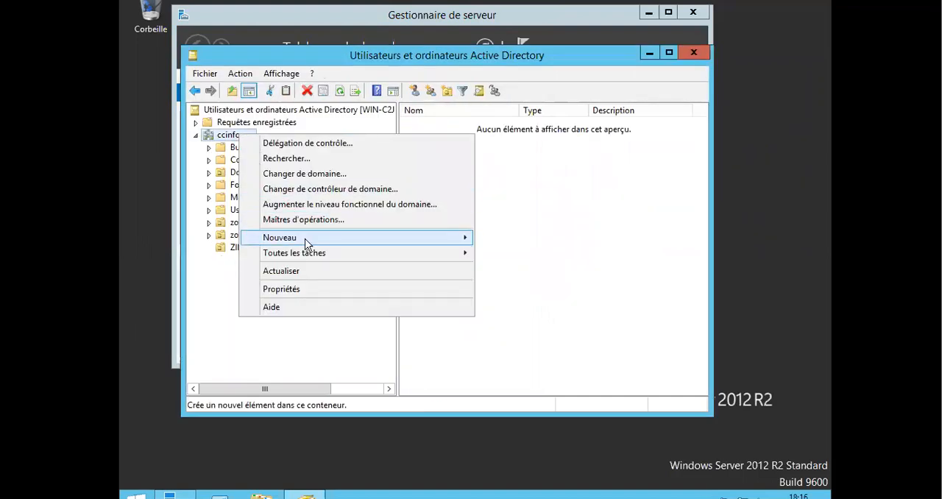
mouse_move(451, 243)
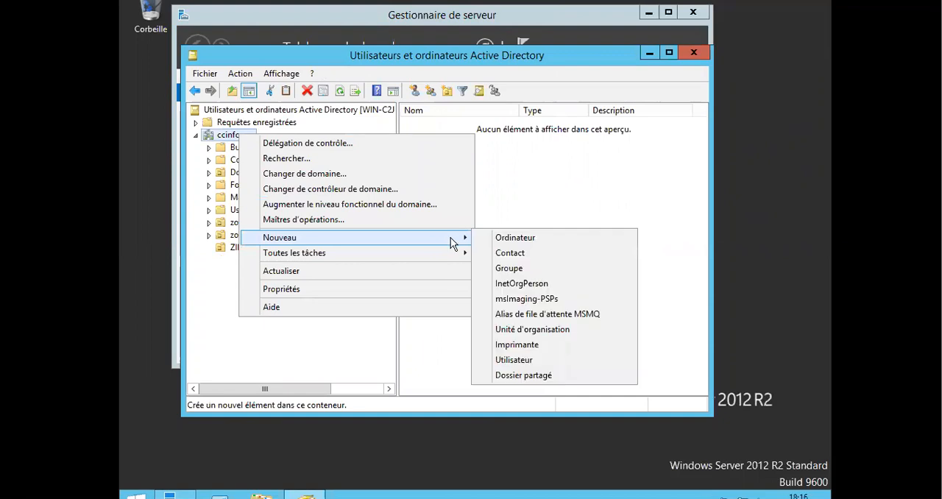
click(531, 333)
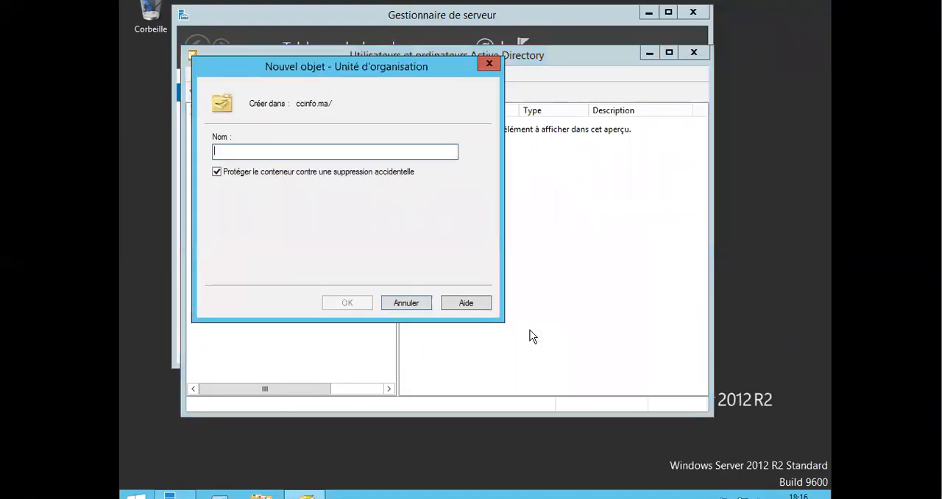
text(Z)
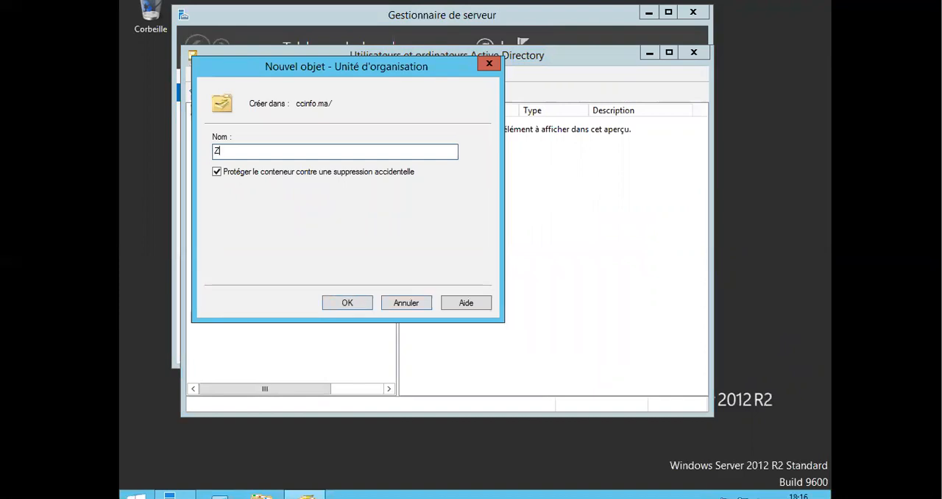
text(PROD)
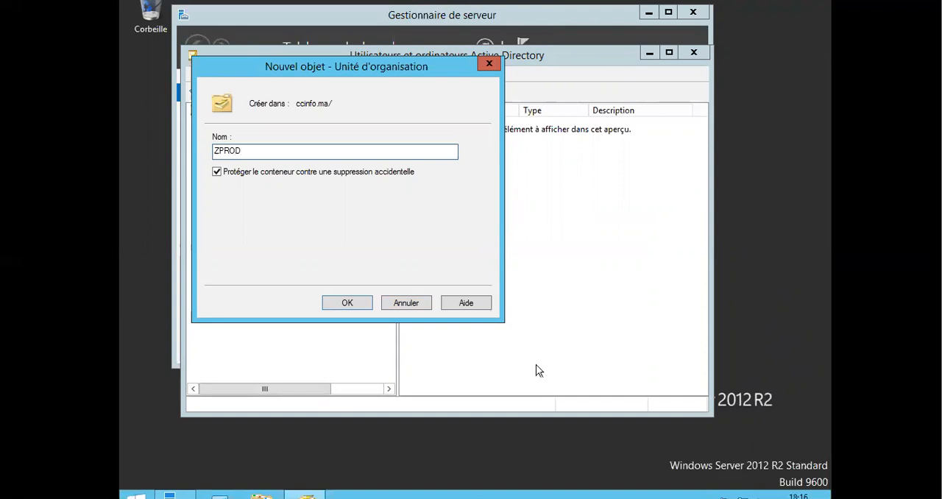
click(346, 305)
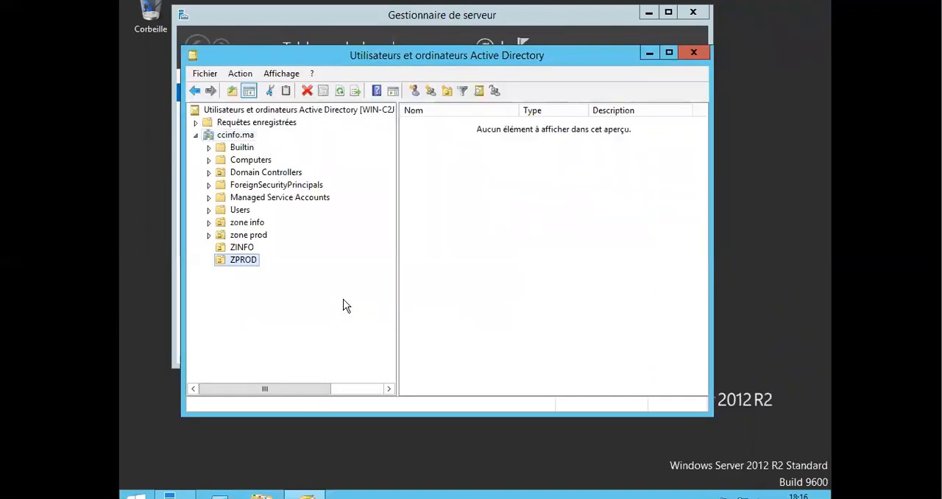
Create a nested organizational unit named DEPINFO inside the ZINFO unit.
click(243, 248)
right_click(244, 250)
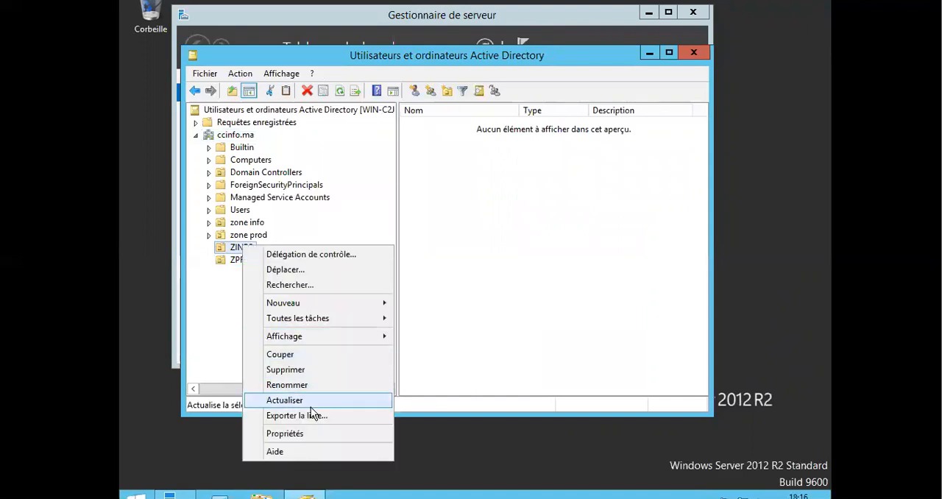
mouse_move(306, 302)
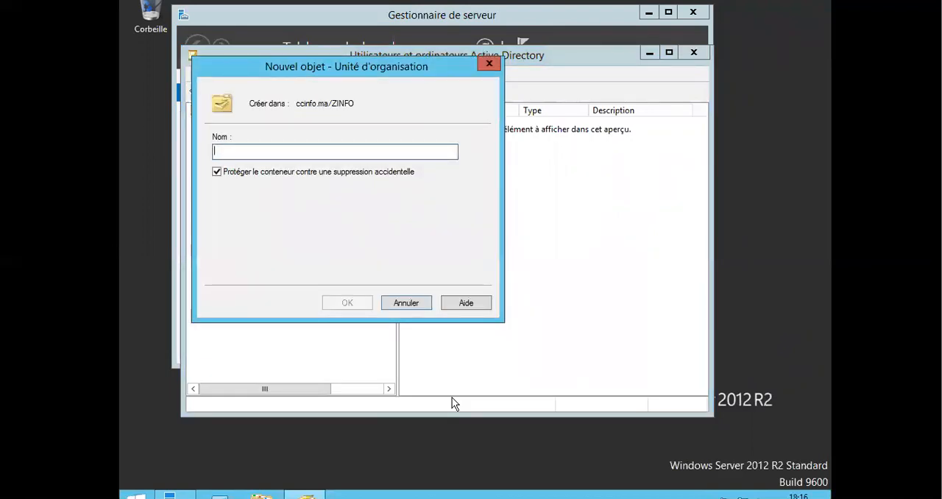
text(DEPINFO)
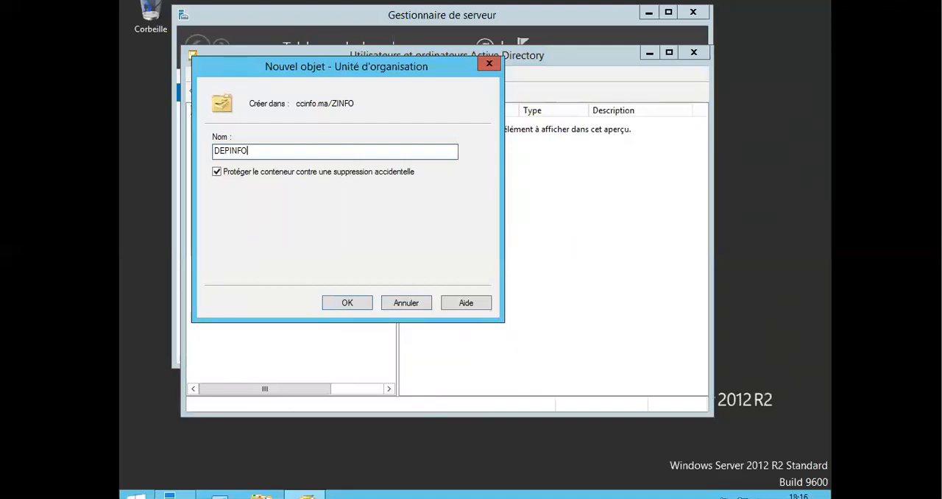
key(Return)
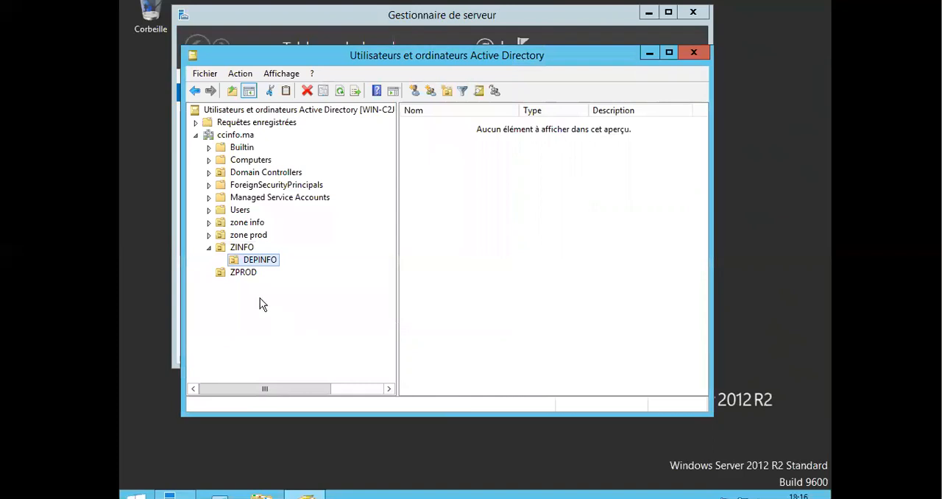
Create a nested organizational unit named DEPPROD inside the ZPROD unit.
click(237, 274)
right_click(236, 272)
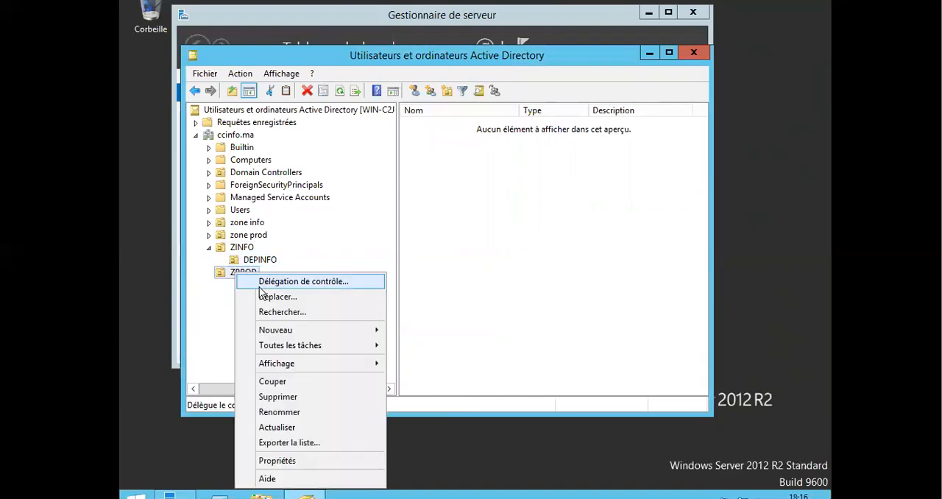
mouse_move(295, 333)
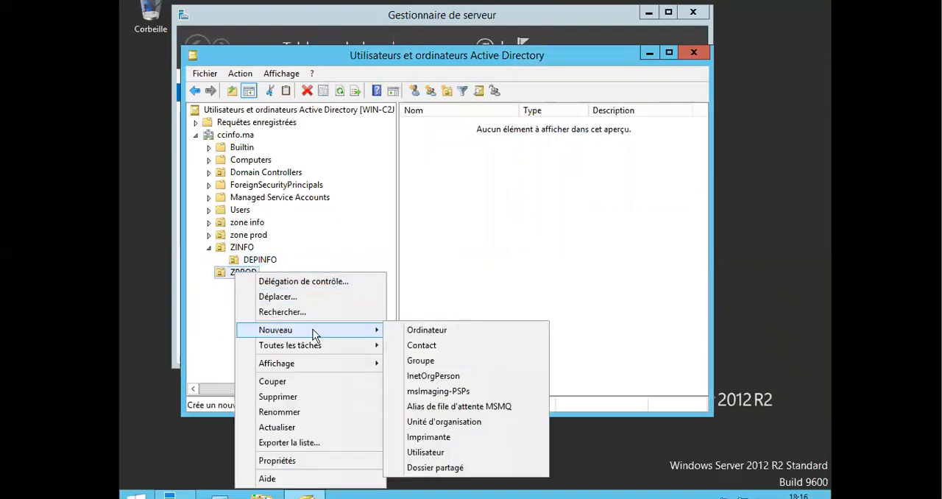
click(459, 423)
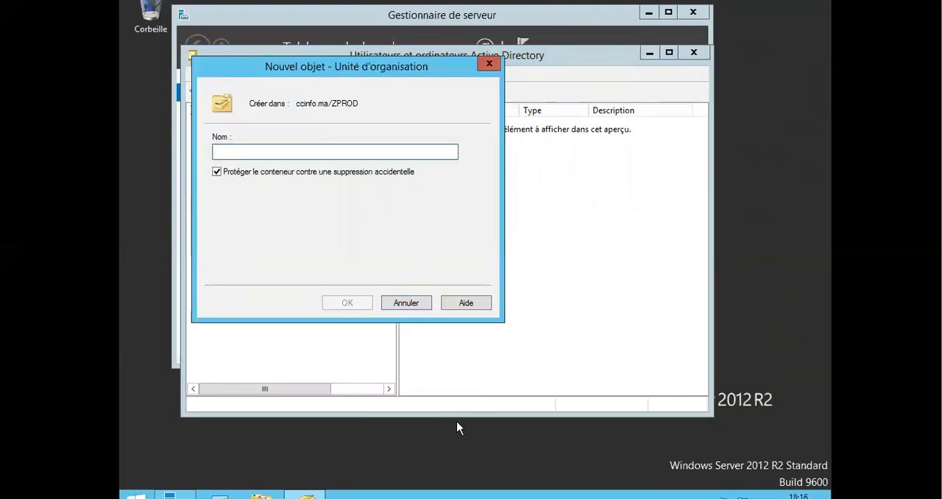
text(DEPPROD)
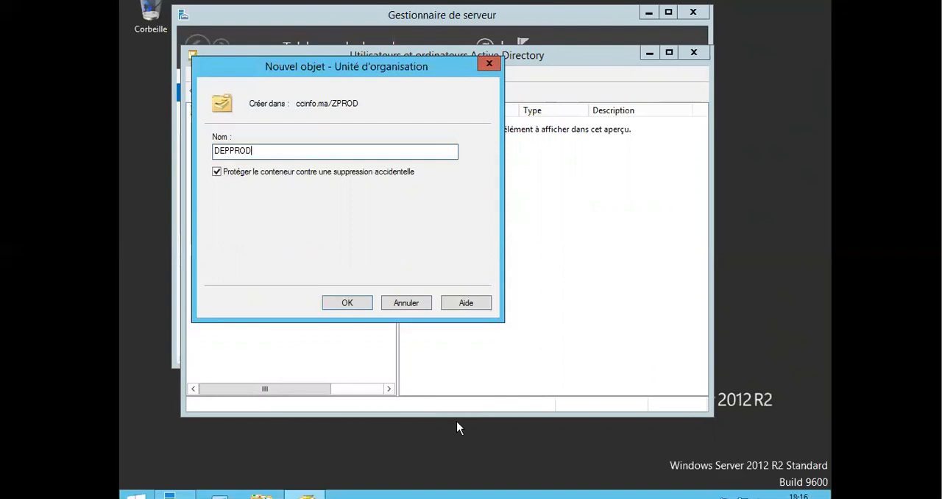
key(Return)
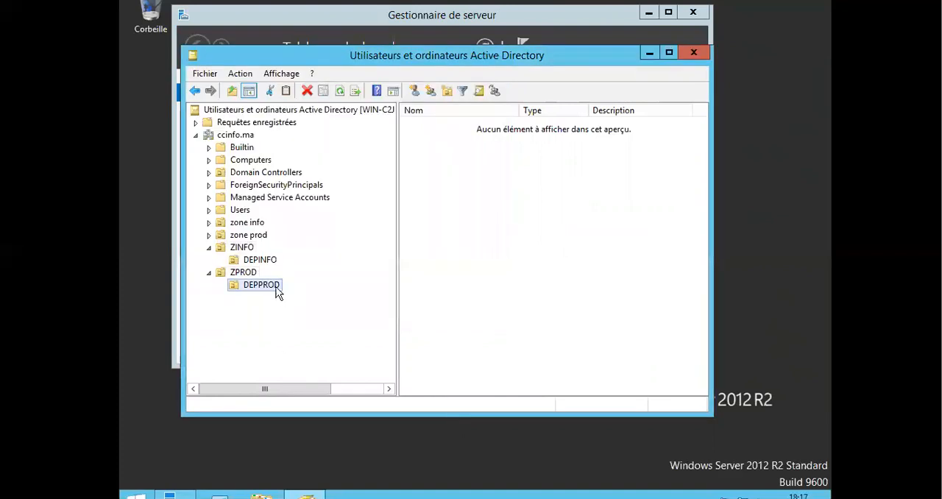
Create a global security group in the DEPINFO unit, trying the name GA first and then naming it GAA.
click(258, 264)
right_click(258, 265)
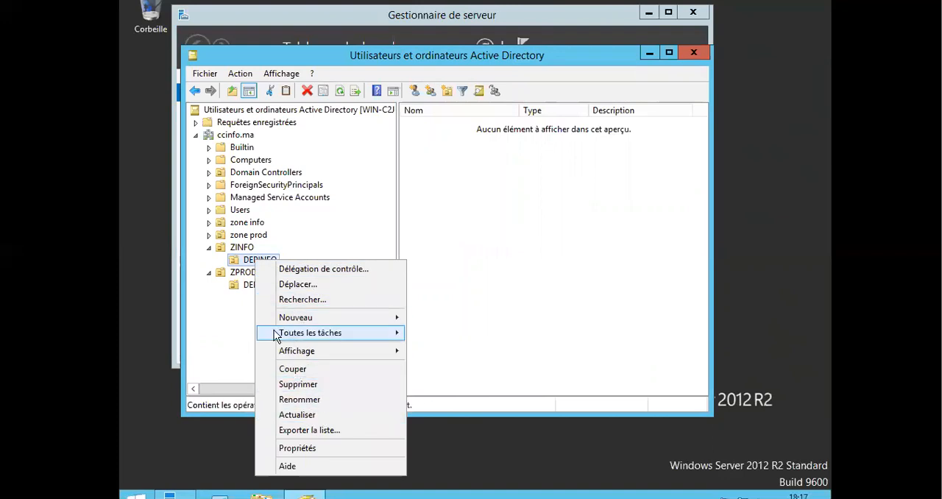
click(227, 349)
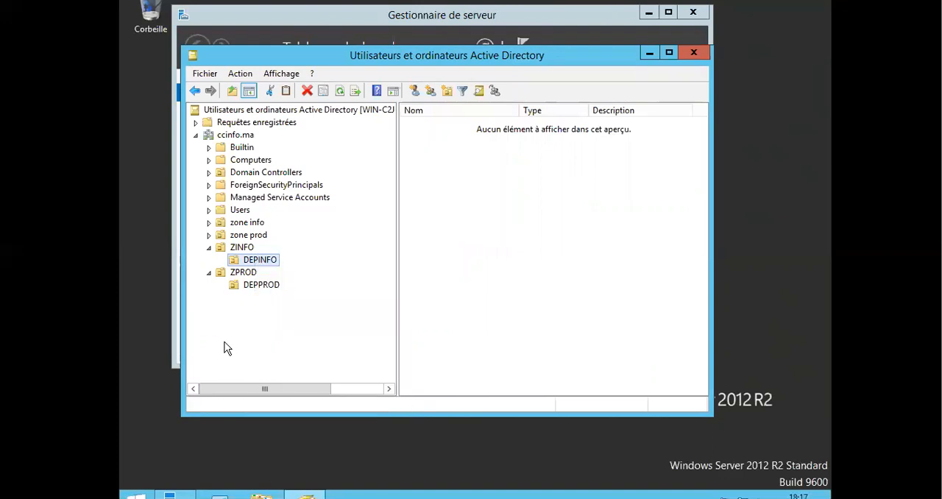
right_click(263, 269)
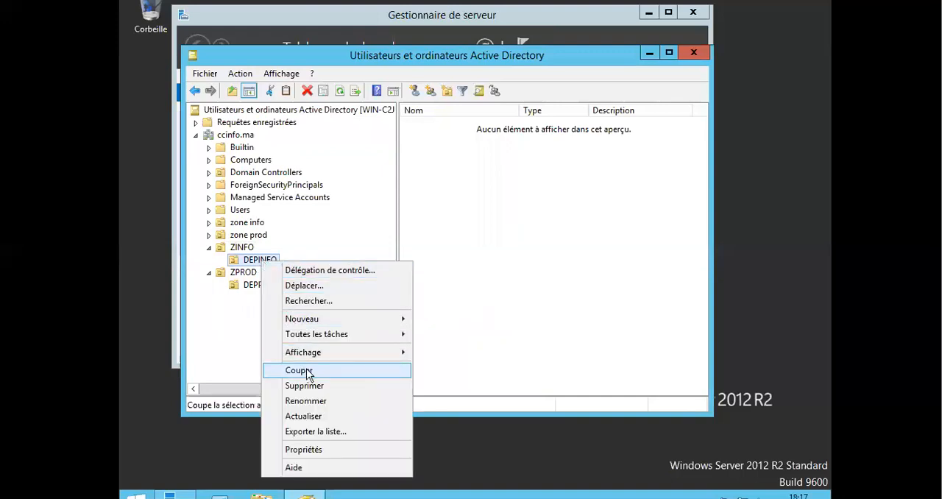
mouse_move(303, 321)
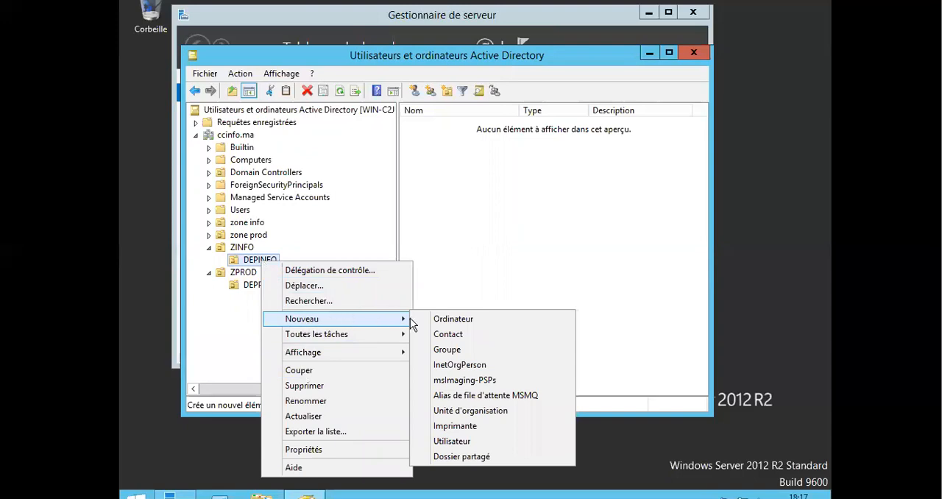
click(451, 358)
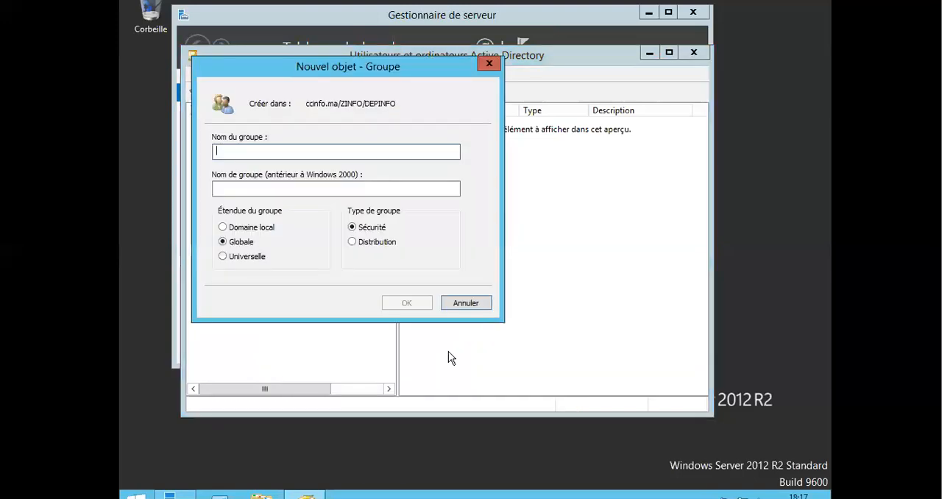
text(GA)
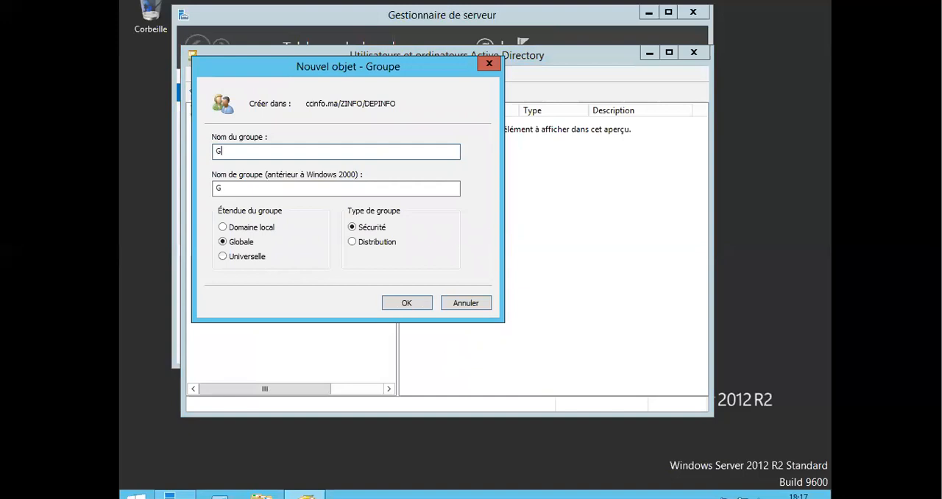
click(416, 307)
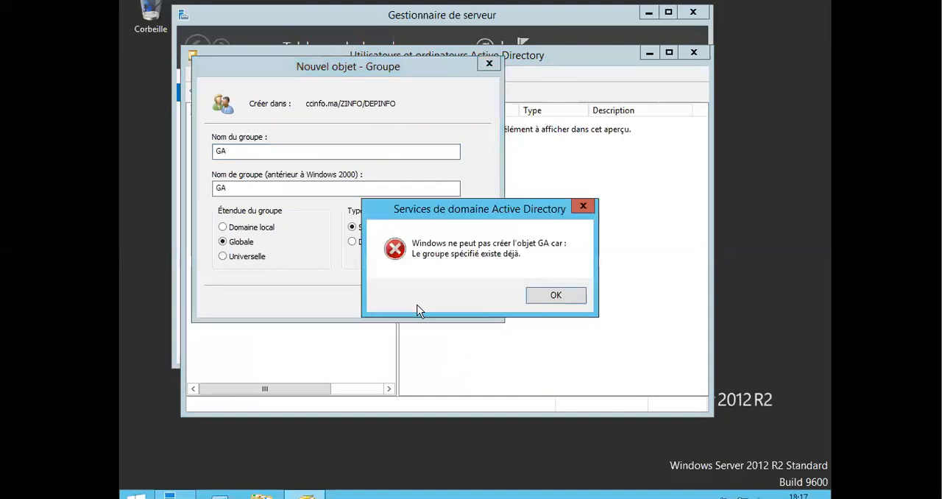
click(539, 298)
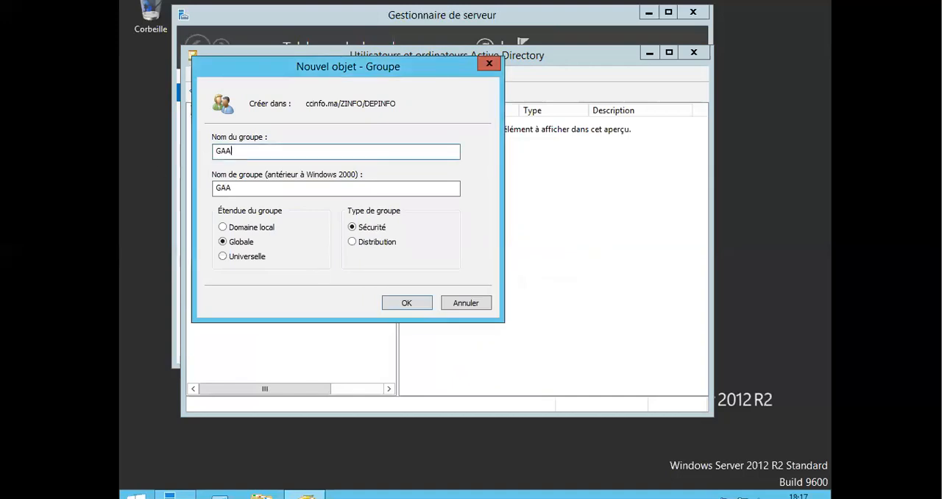
click(396, 301)
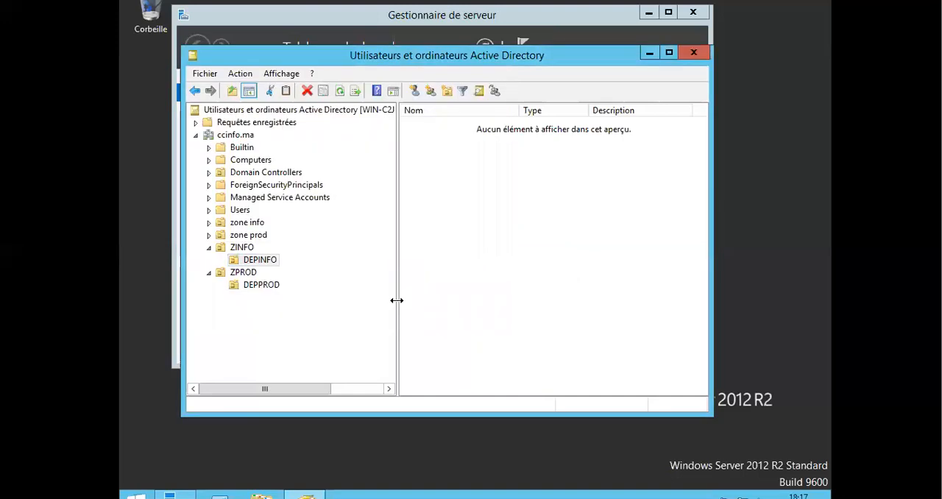
Create a global security group in the DEPPROD unit, trying the name GB first.
right_click(265, 286)
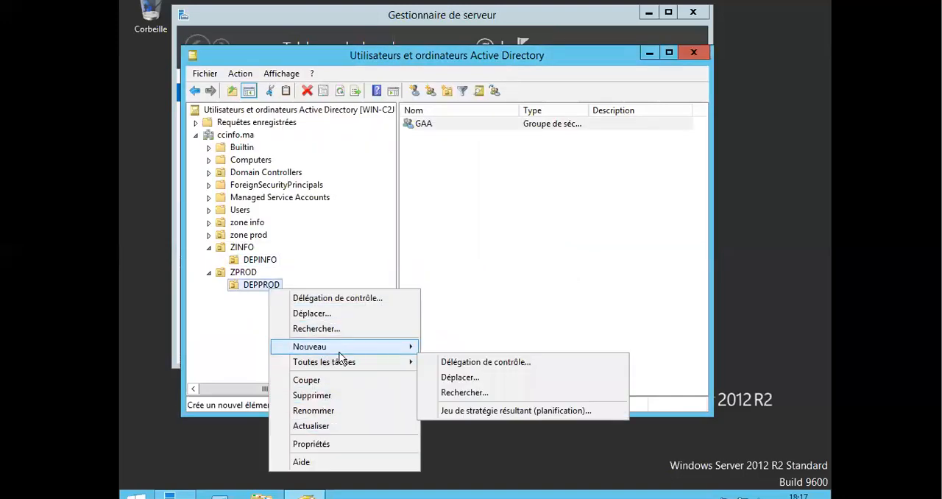
mouse_move(339, 351)
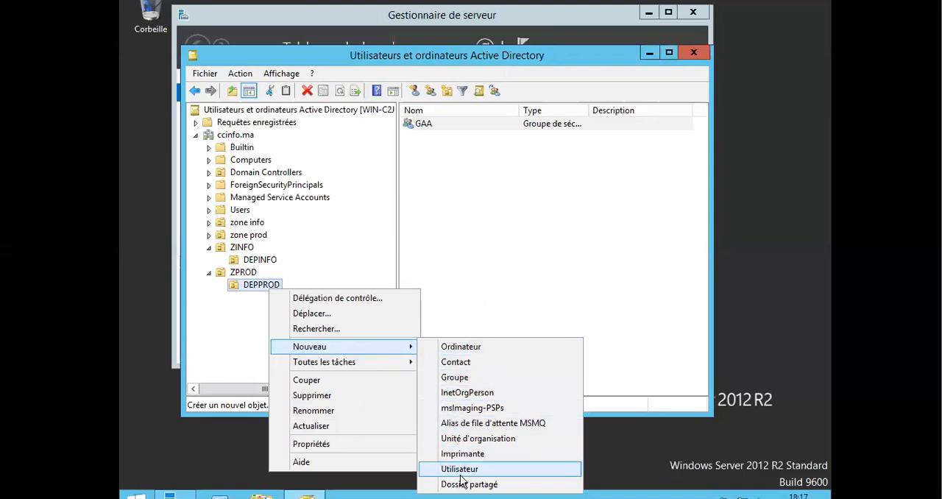
click(470, 379)
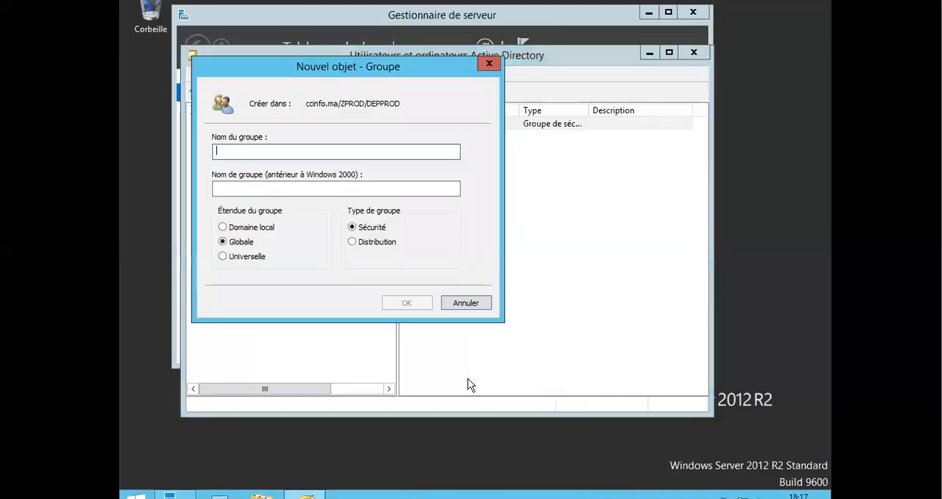
text(GB)
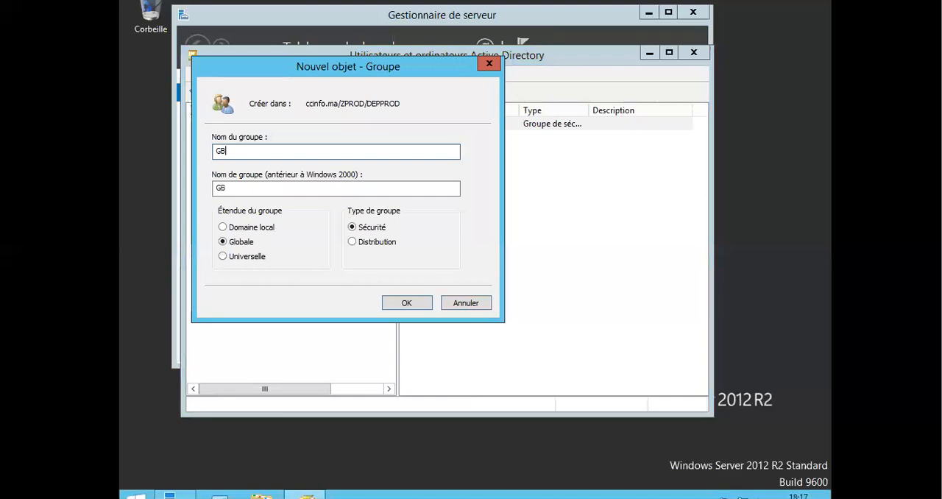
click(418, 307)
click(554, 297)
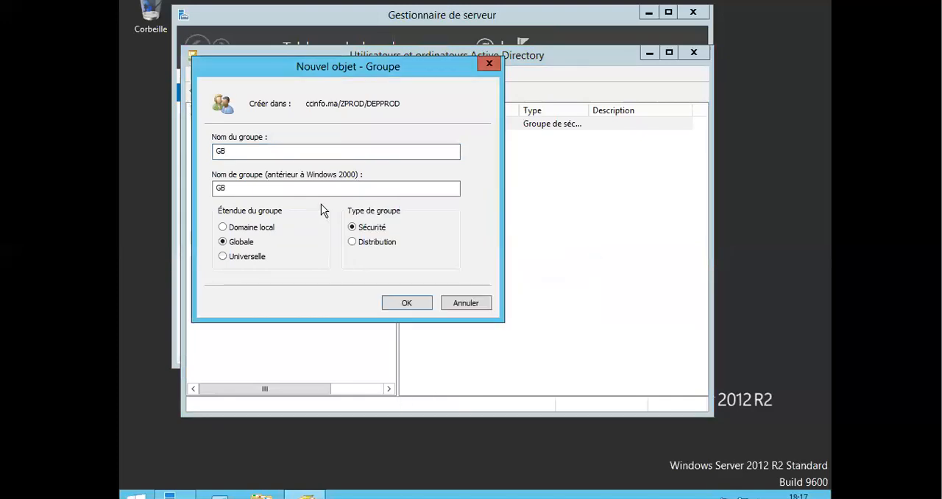
click(413, 302)
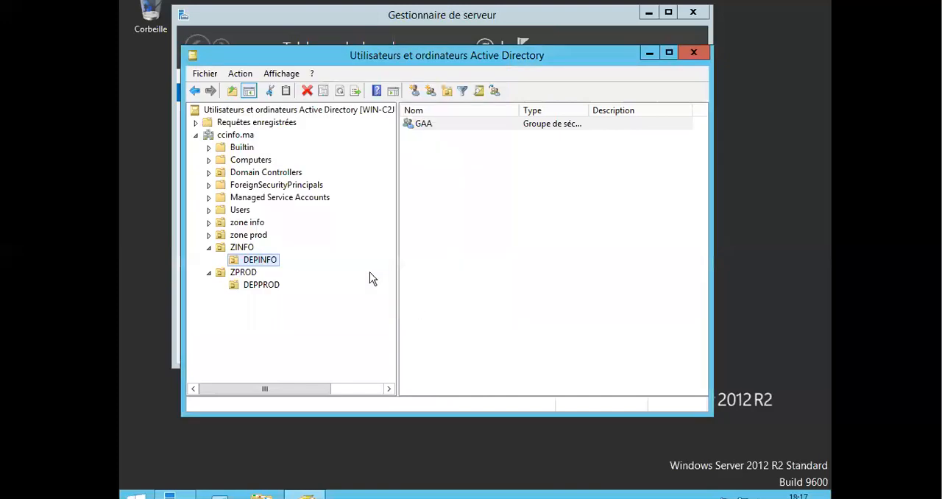
Create a global security group named GCC directly in the ccinfo.ma domain.
click(242, 138)
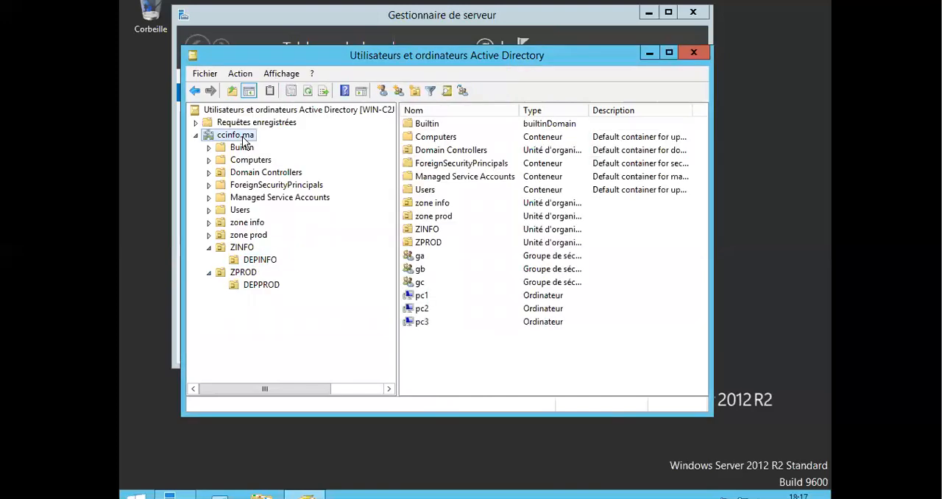
right_click(421, 343)
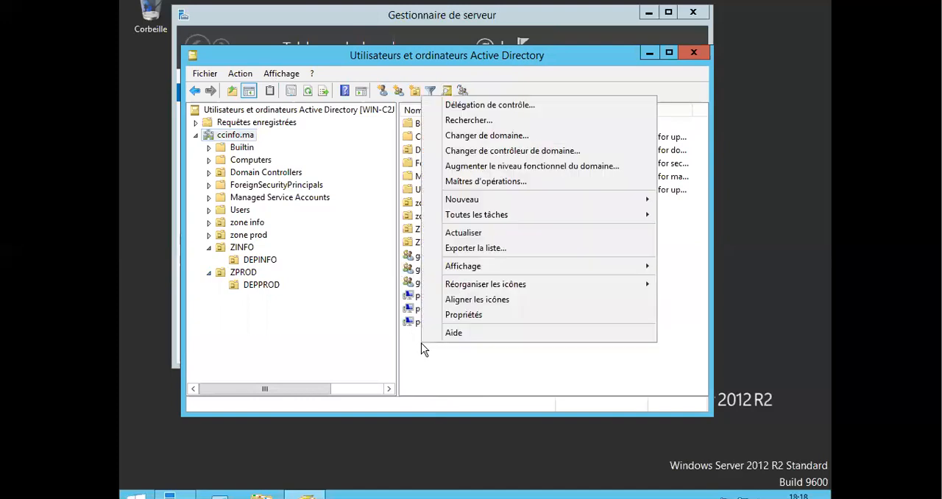
mouse_move(521, 199)
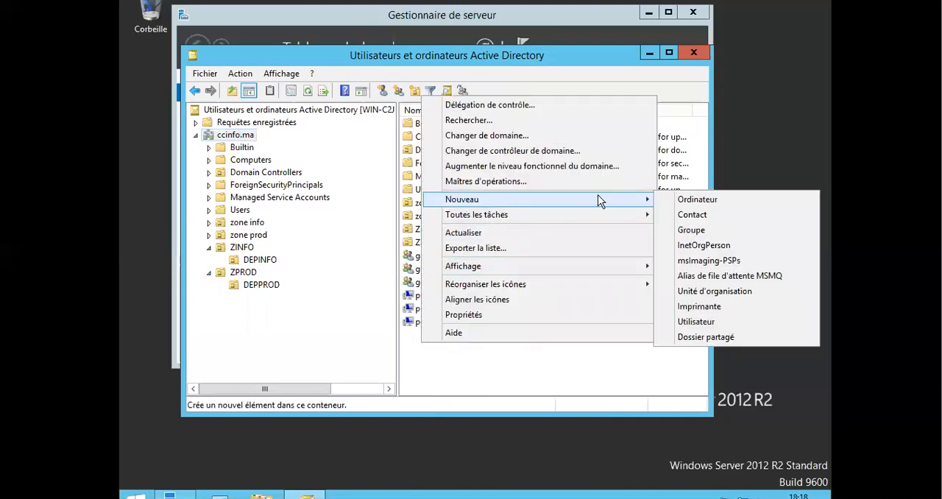
click(694, 229)
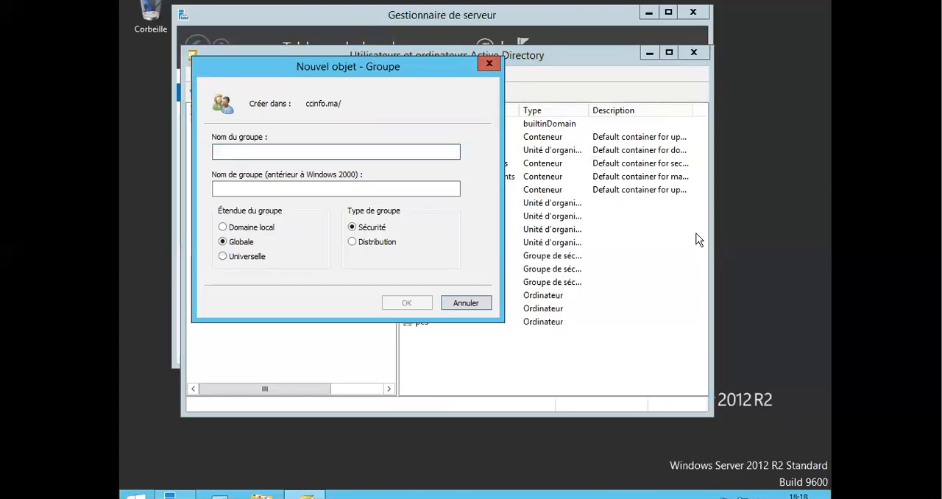
text(GCC)
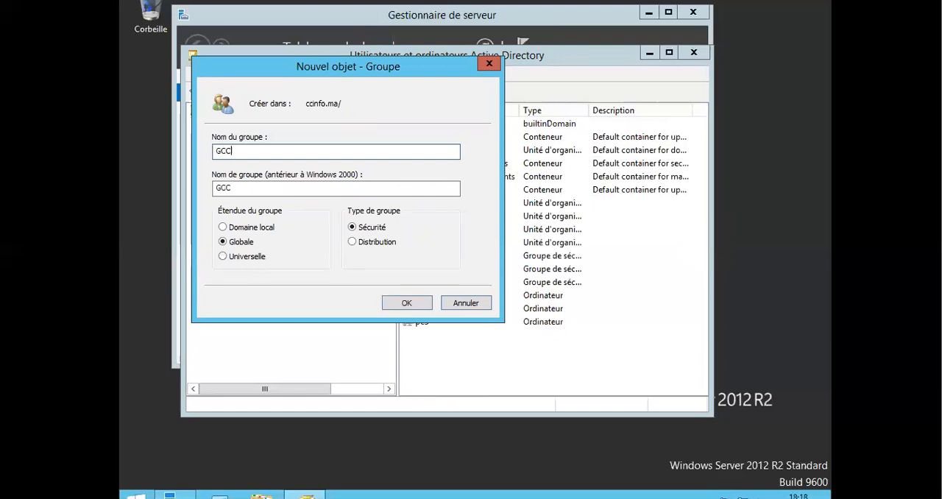
click(410, 304)
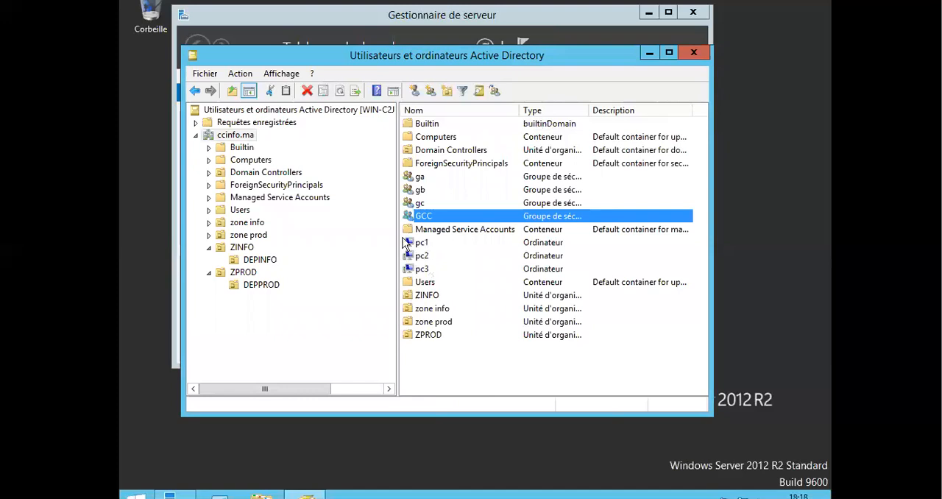
Create a computer account named PCA in the DEPINFO unit, keeping the default domain admins as the joining group.
click(250, 259)
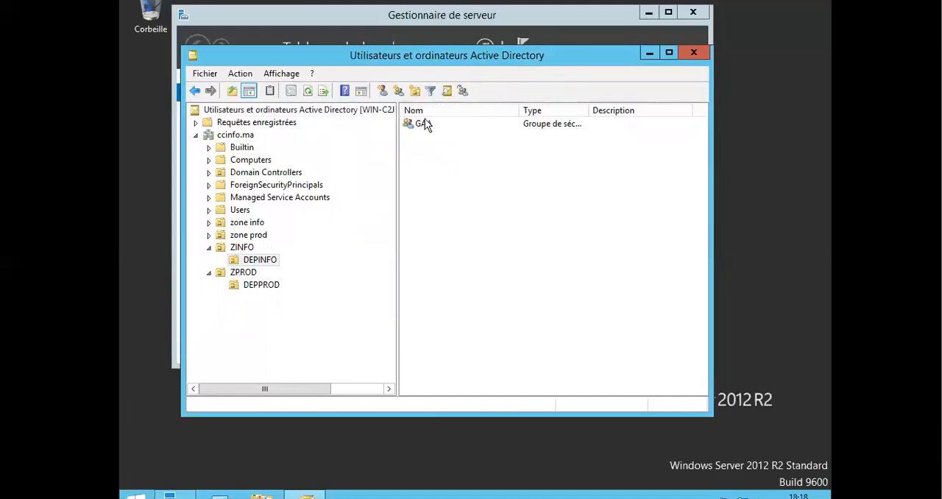
click(260, 261)
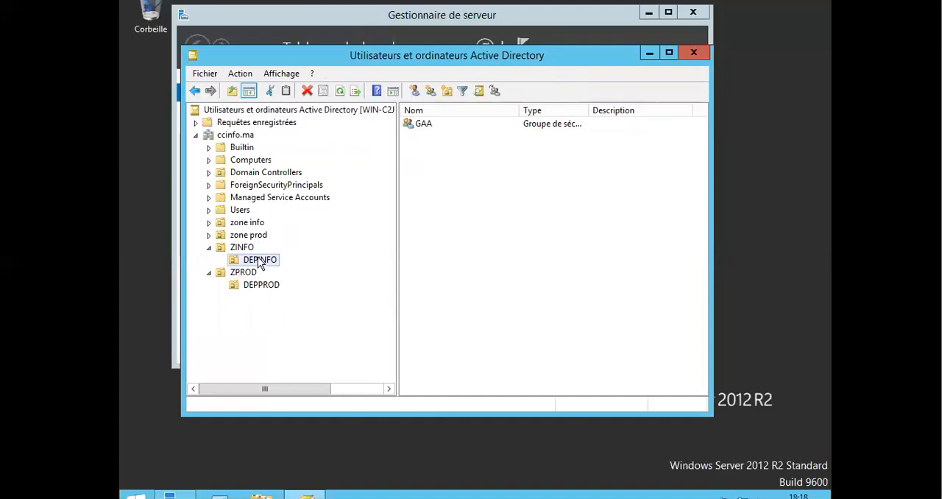
right_click(259, 261)
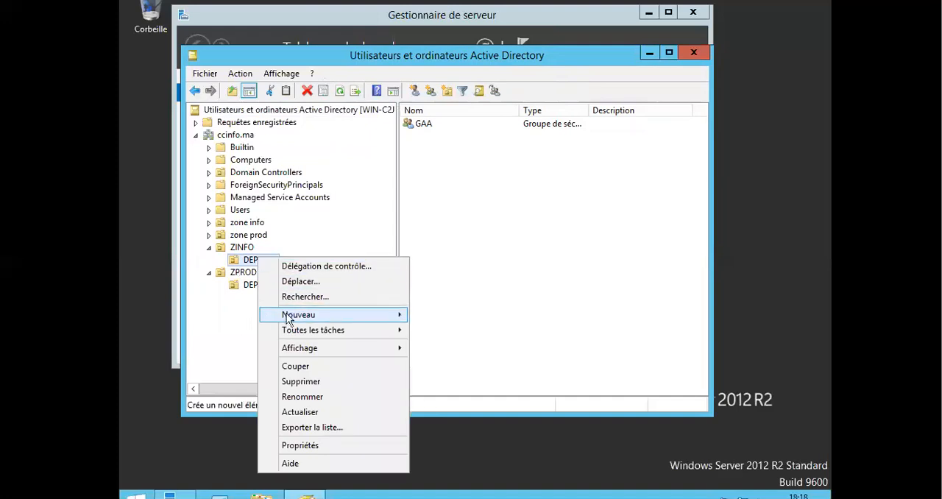
mouse_move(363, 315)
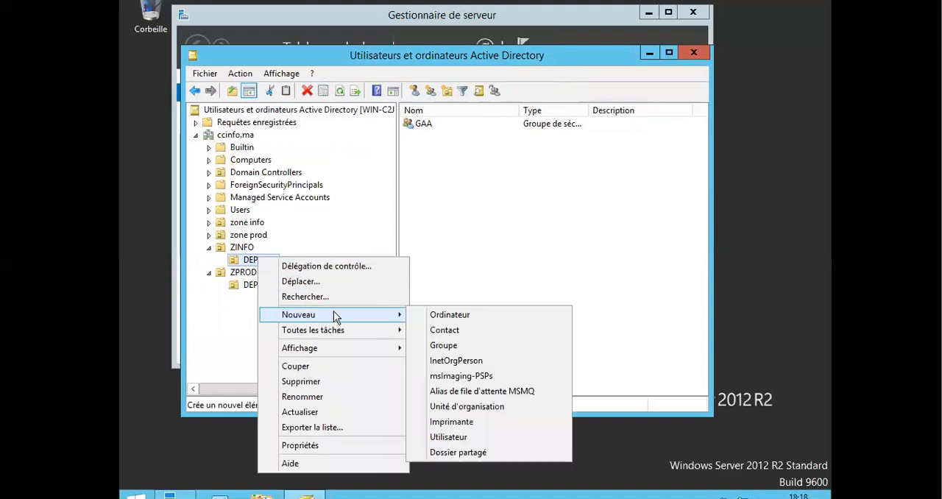
click(445, 316)
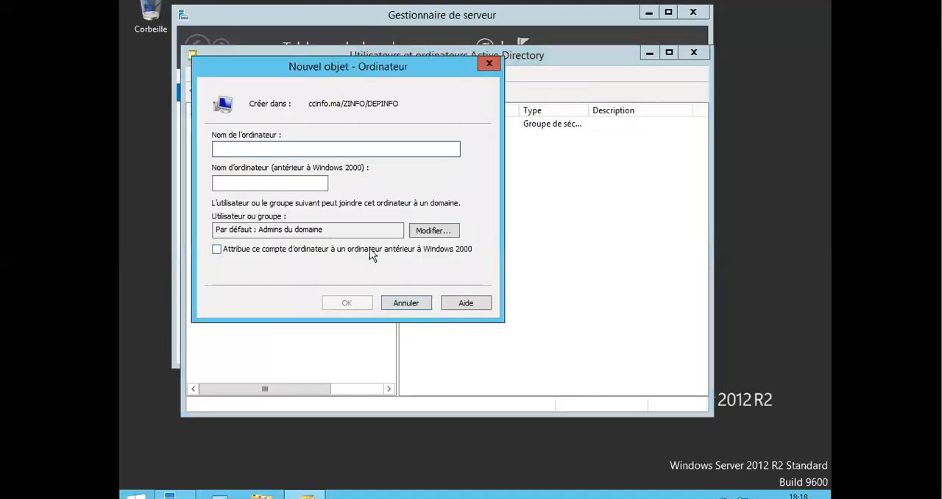
text(PCA)
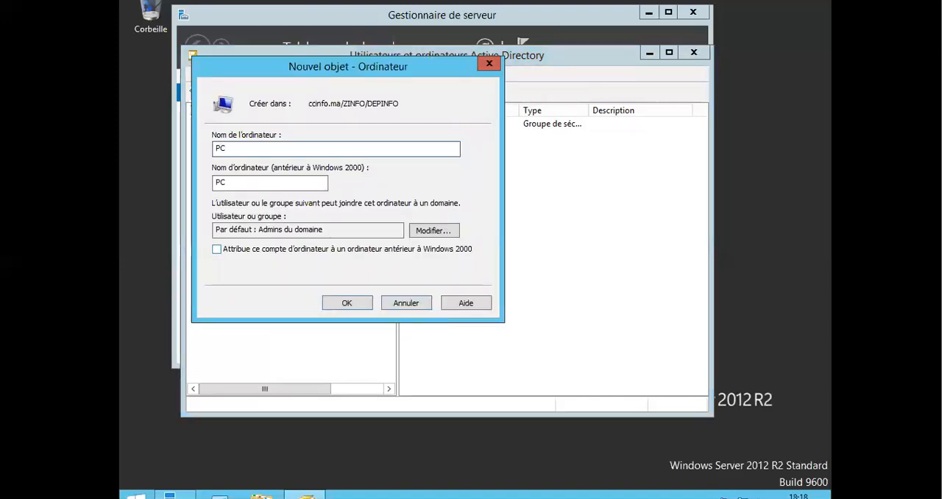
click(346, 305)
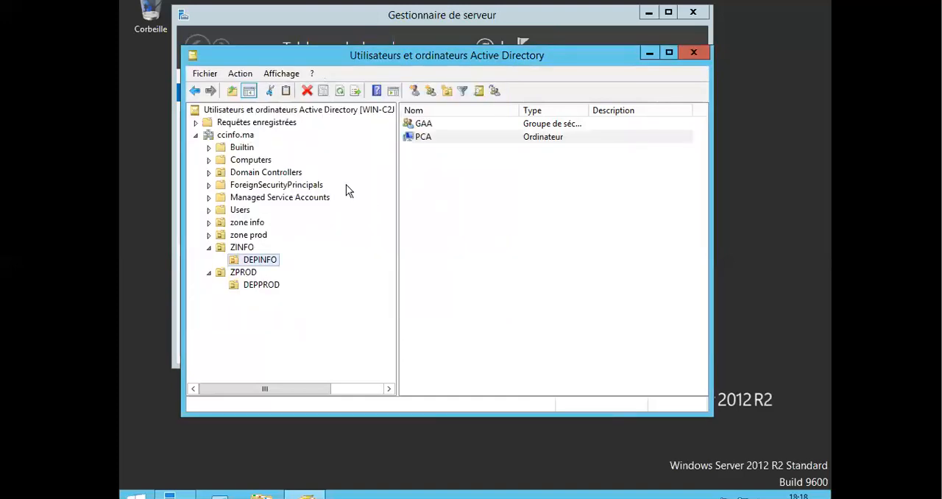
Start a new user in the DEPINFO unit with first name UAAA and logon name UAAAA.
right_click(255, 267)
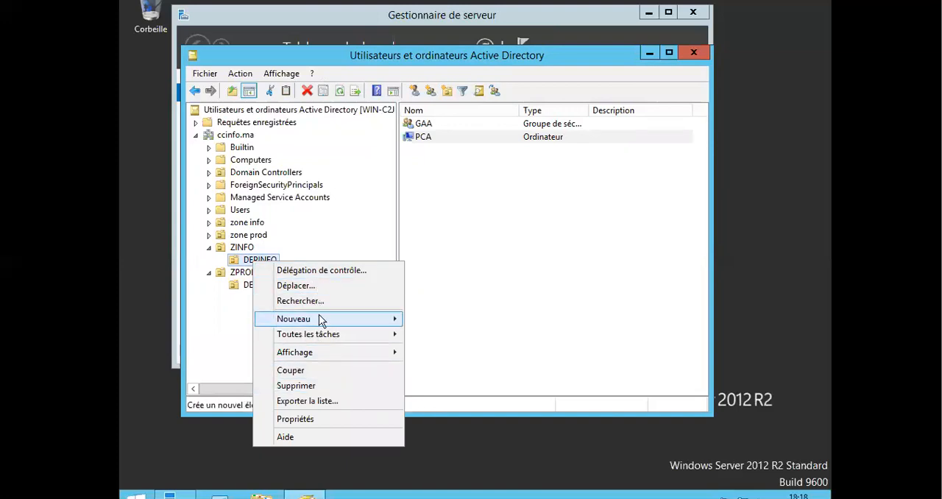
mouse_move(364, 319)
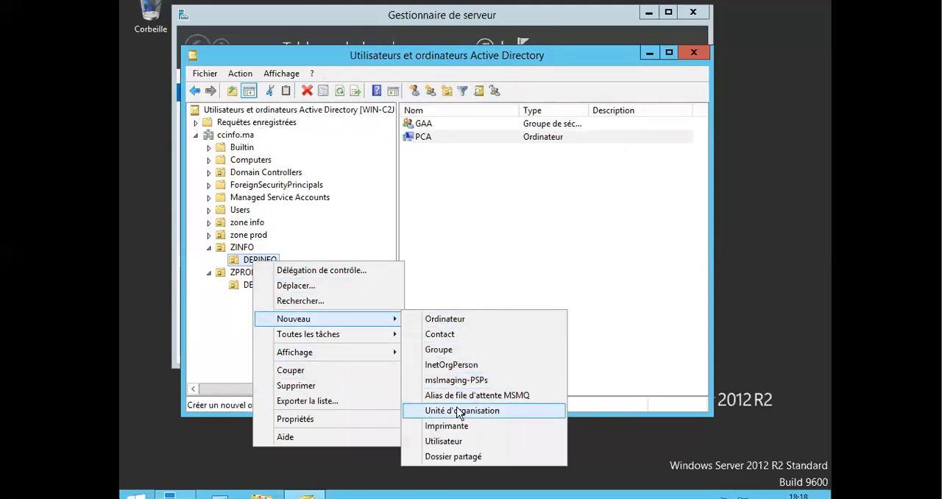
click(460, 442)
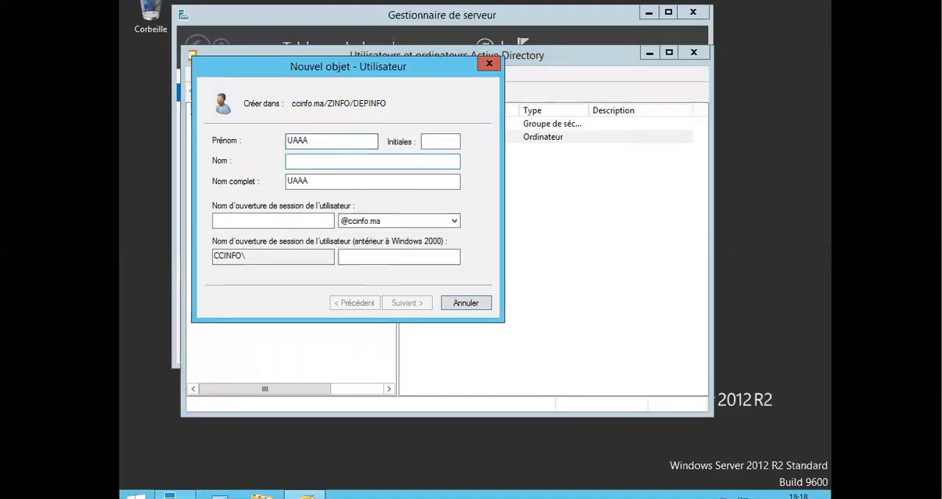
click(297, 219)
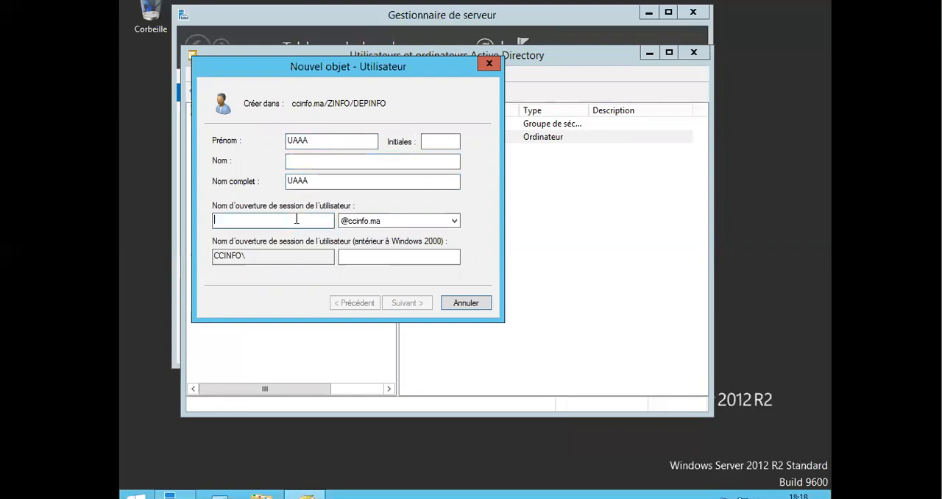
text(UAAAA)
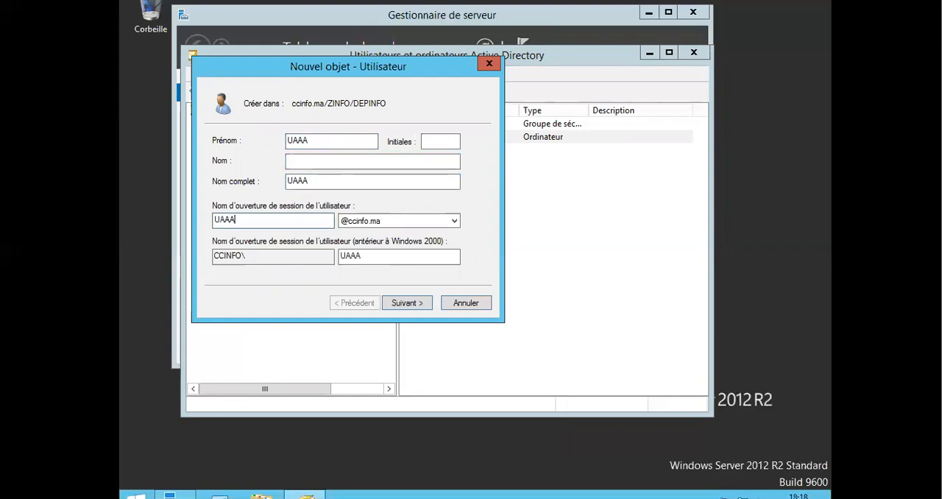
click(423, 307)
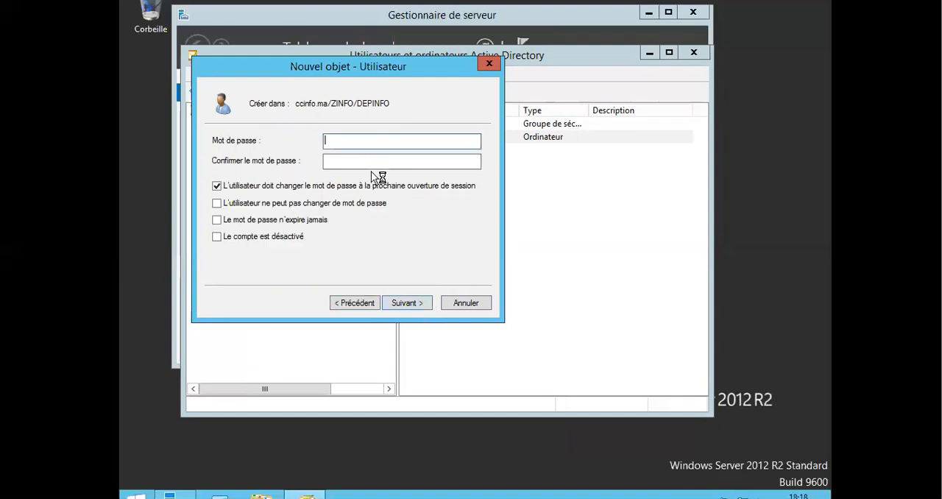
Enter and confirm the new user's account password, try to finish creating the account, and cancel the creation.
text(••••••)
click(399, 160)
text(••••••)
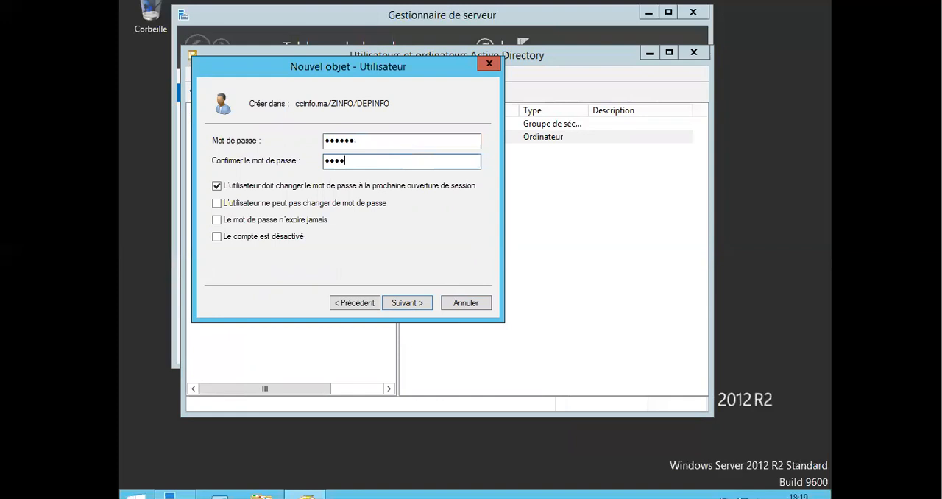
click(406, 303)
click(405, 303)
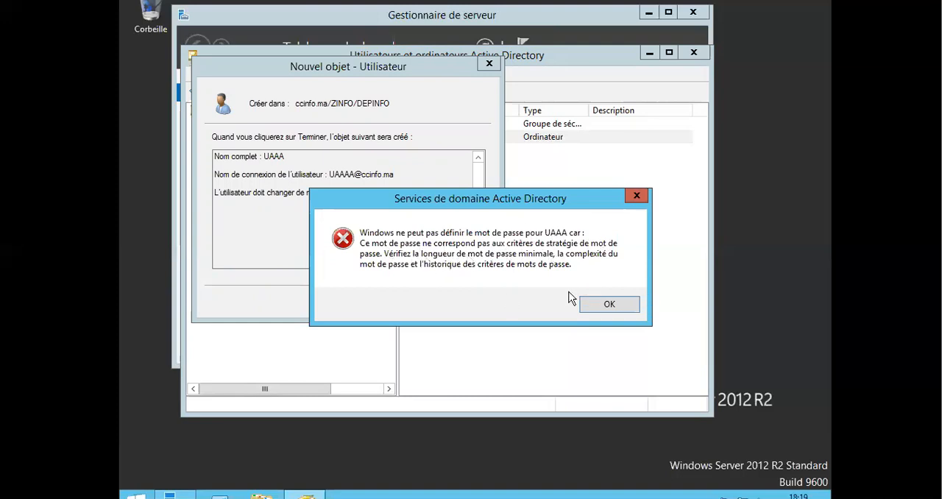
click(604, 305)
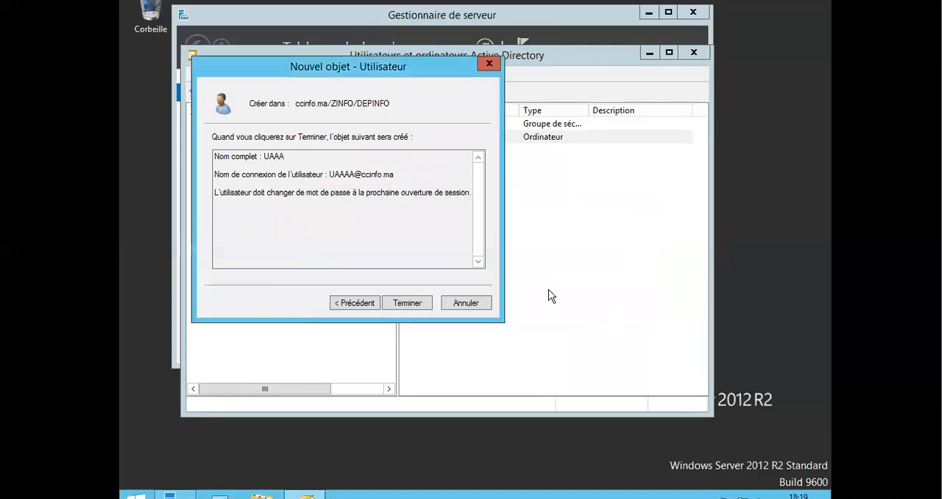
click(412, 304)
click(600, 304)
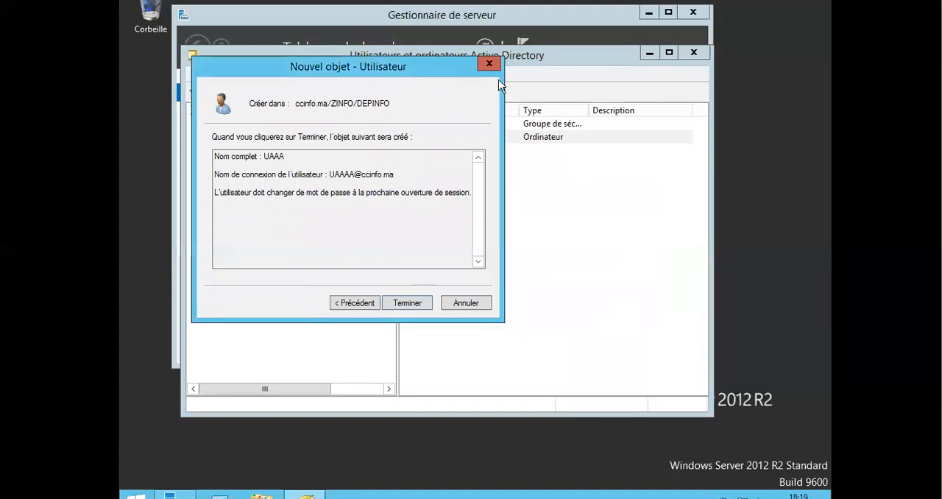
click(489, 63)
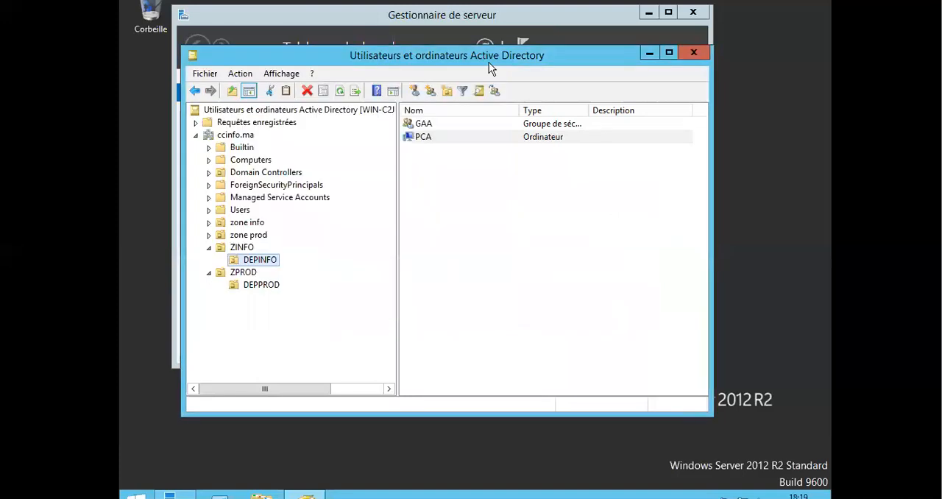
Close the Active Directory users and computers console and open Group Policy Management from Server Manager.
click(687, 52)
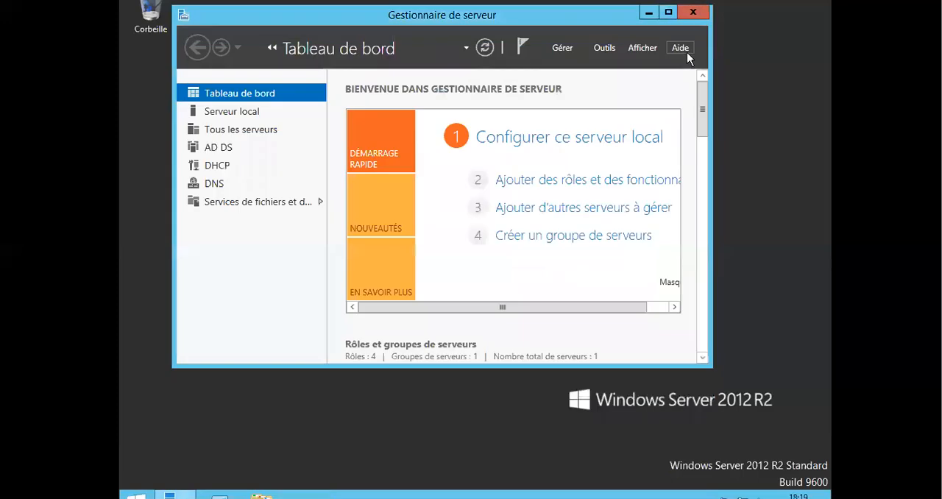
click(605, 48)
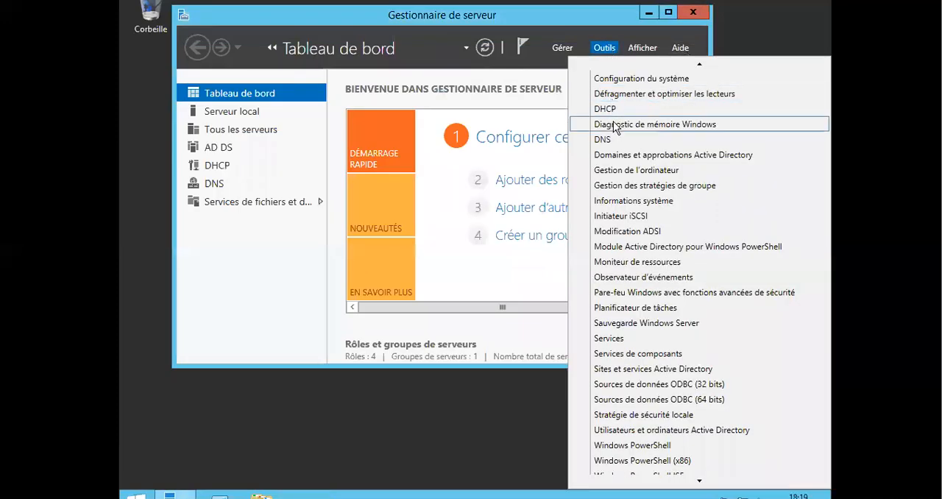
scroll(627, 306, down, 1)
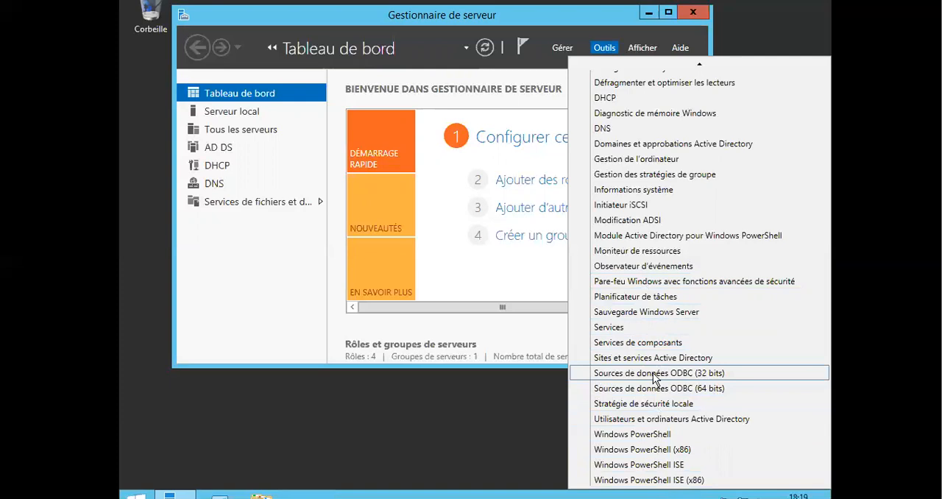
click(646, 177)
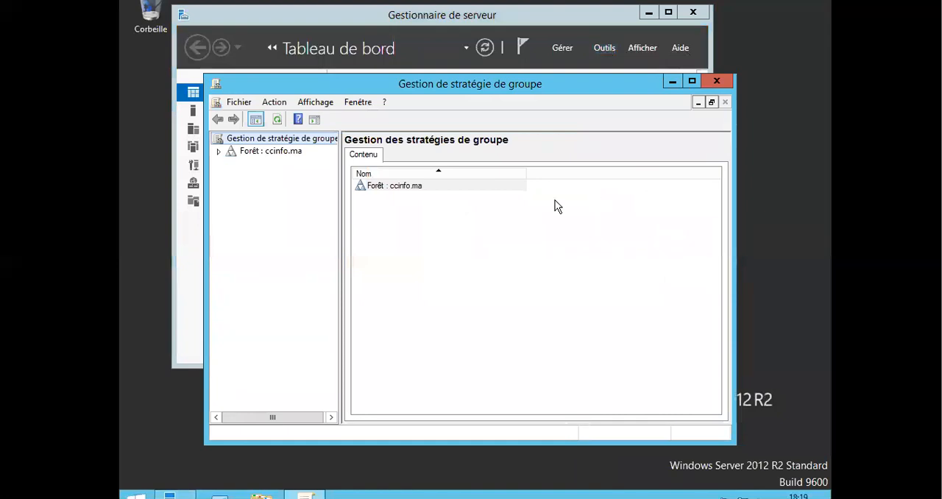
Expand the forest down to the contents of the ccinfo.ma domain and widen the tree to show full names.
click(219, 152)
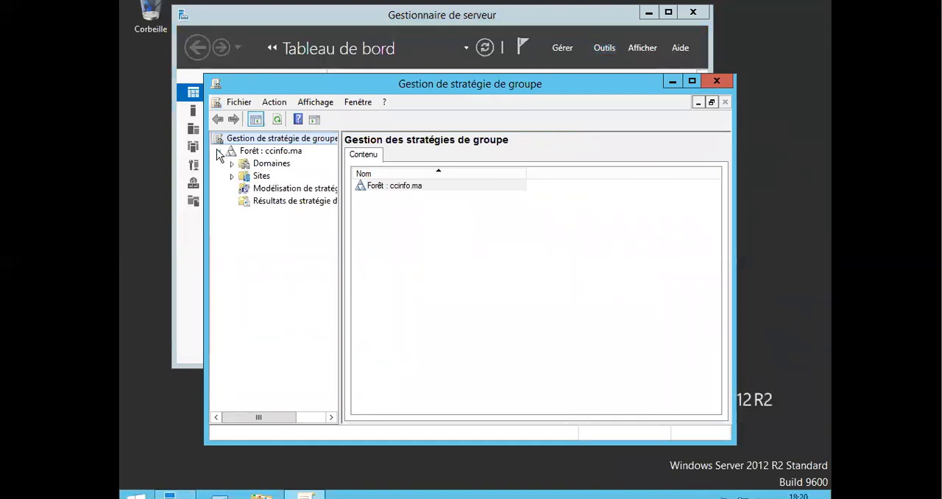
click(232, 164)
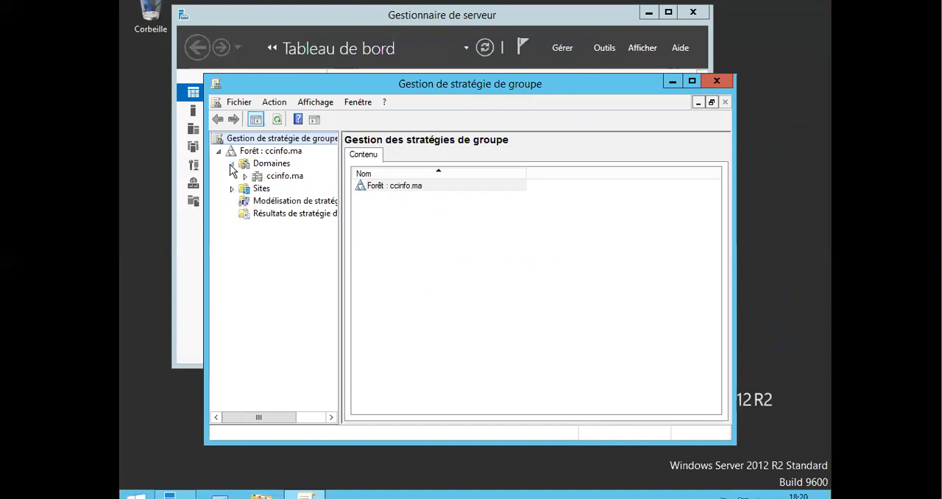
click(244, 176)
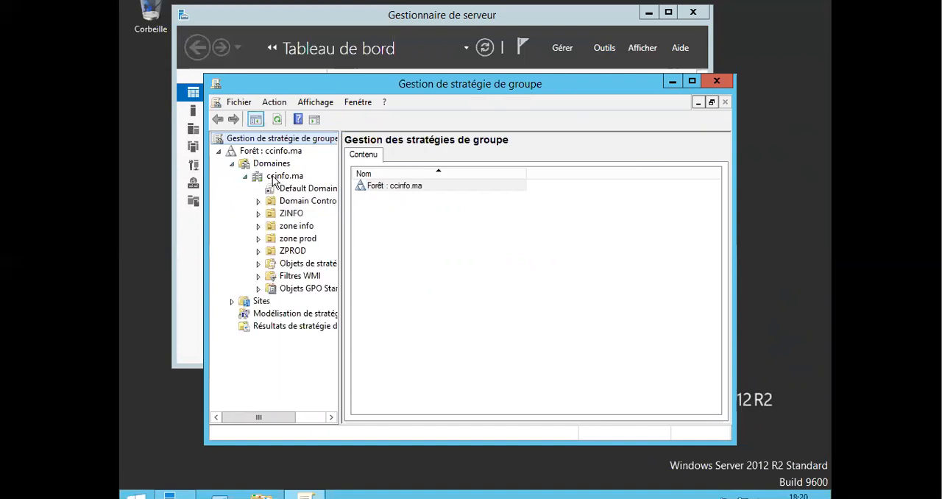
drag(338, 243, 399, 237)
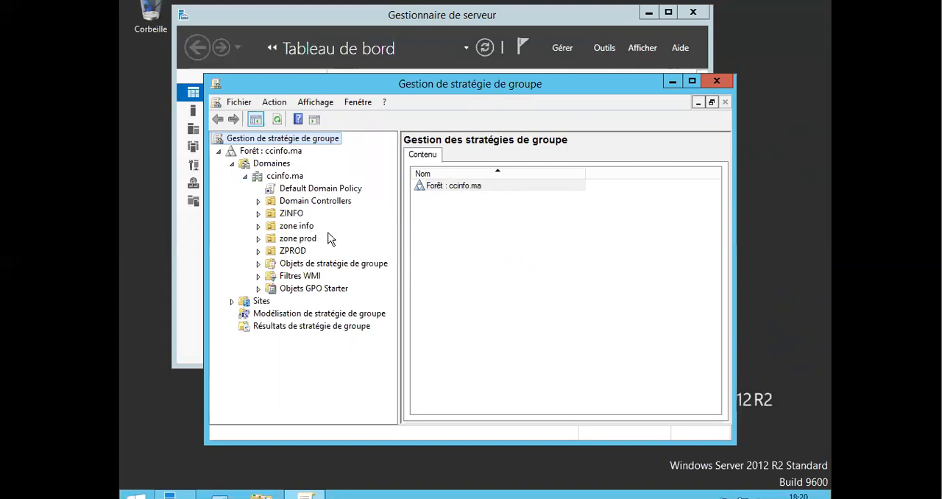
Expand the zone info unit down to dep info and view its linked policy s info.
click(259, 227)
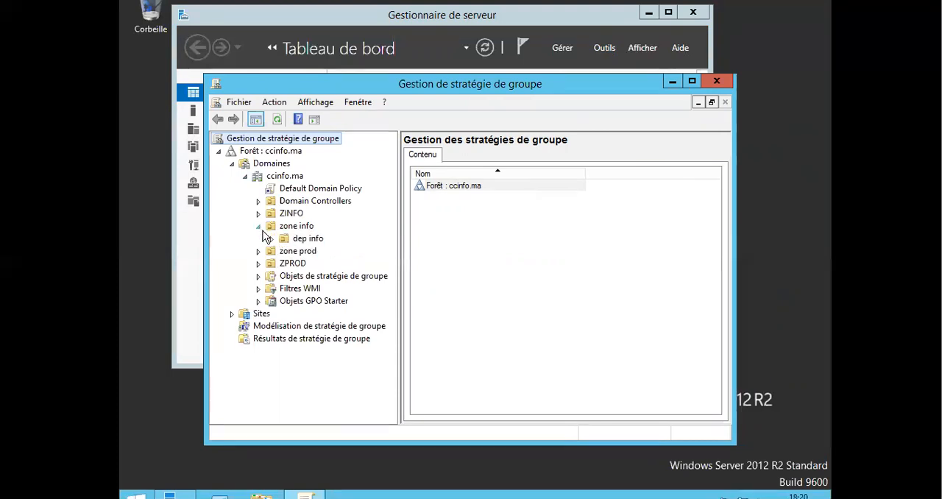
click(271, 239)
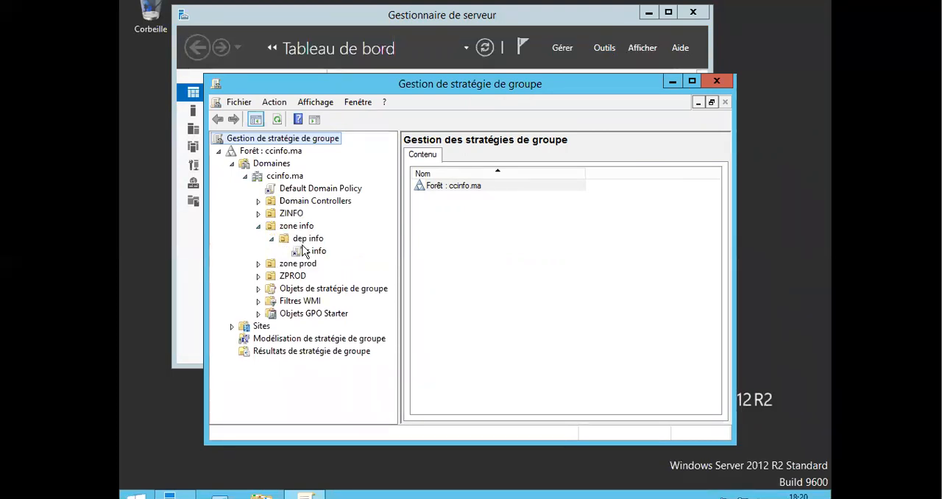
click(305, 251)
click(591, 215)
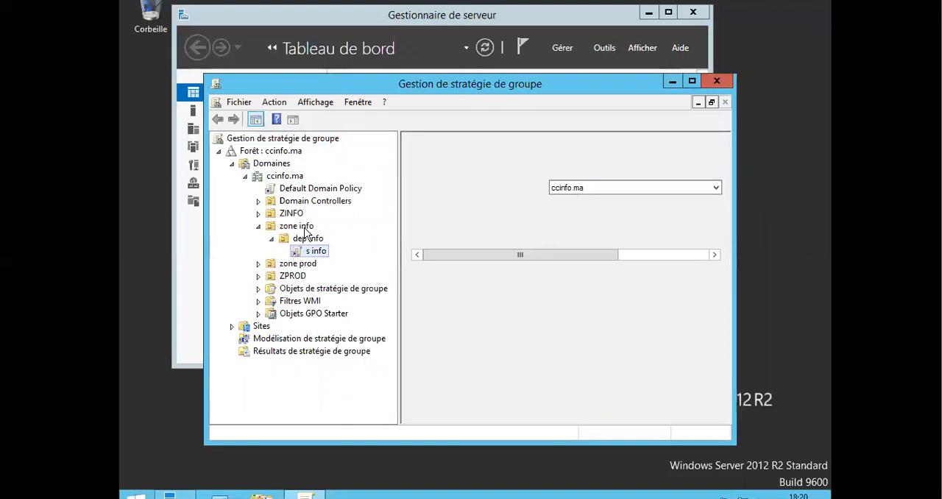
Create a group policy object named s2020 with no starter source and link it to the zone info unit.
click(305, 233)
click(306, 232)
right_click(305, 233)
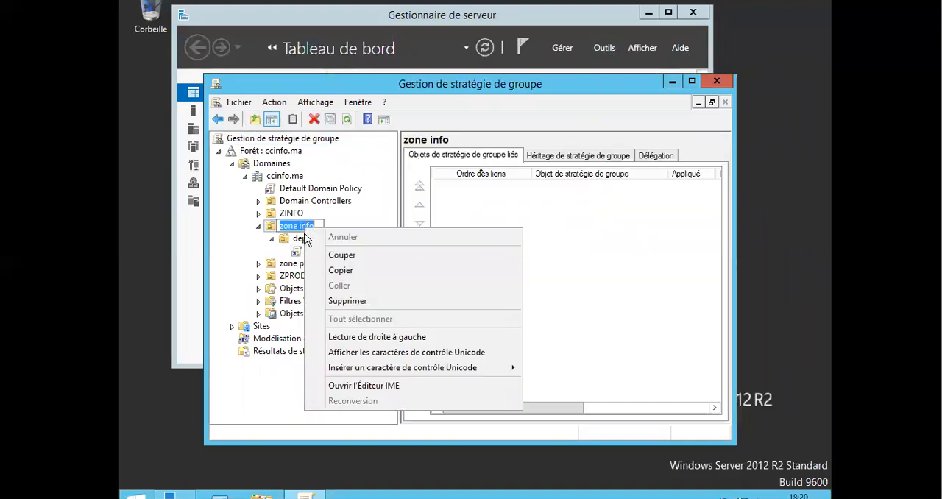
click(266, 239)
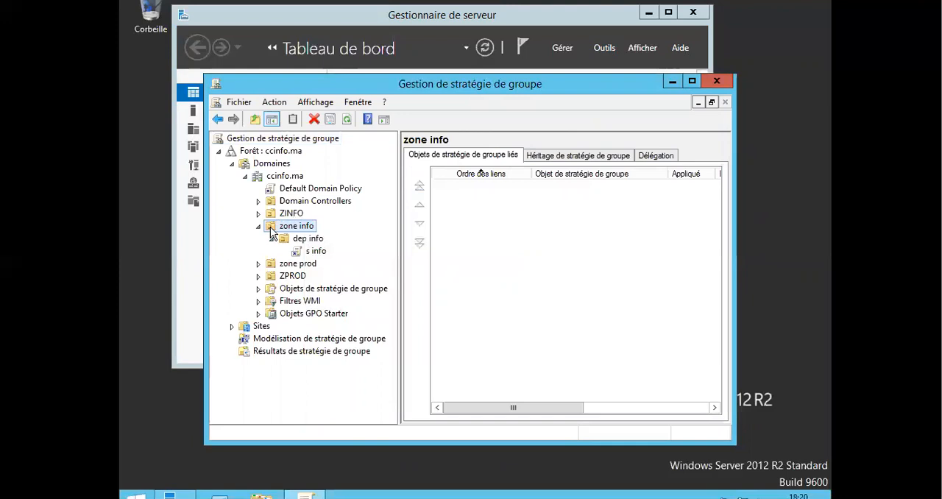
right_click(272, 230)
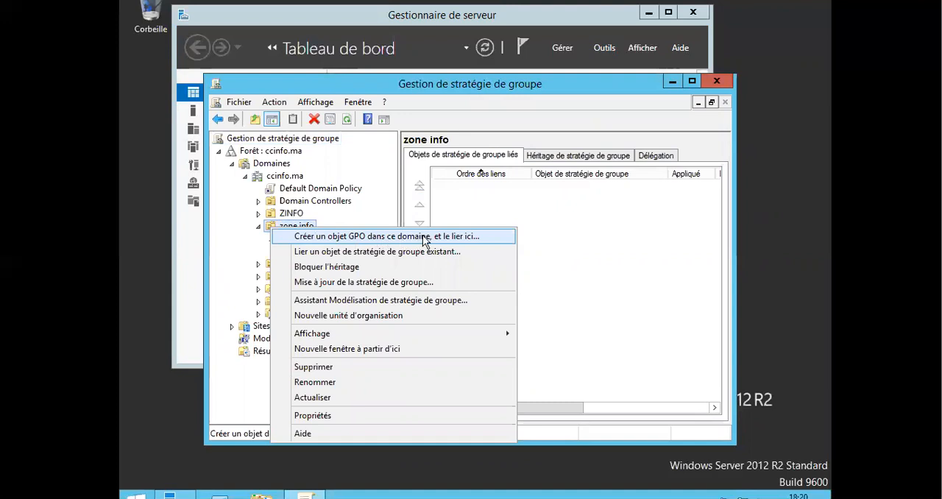
click(471, 244)
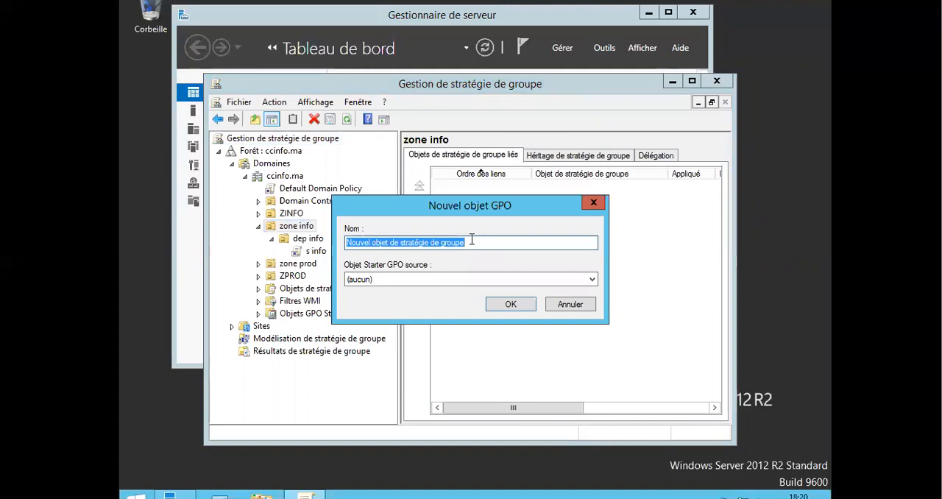
text(s2020)
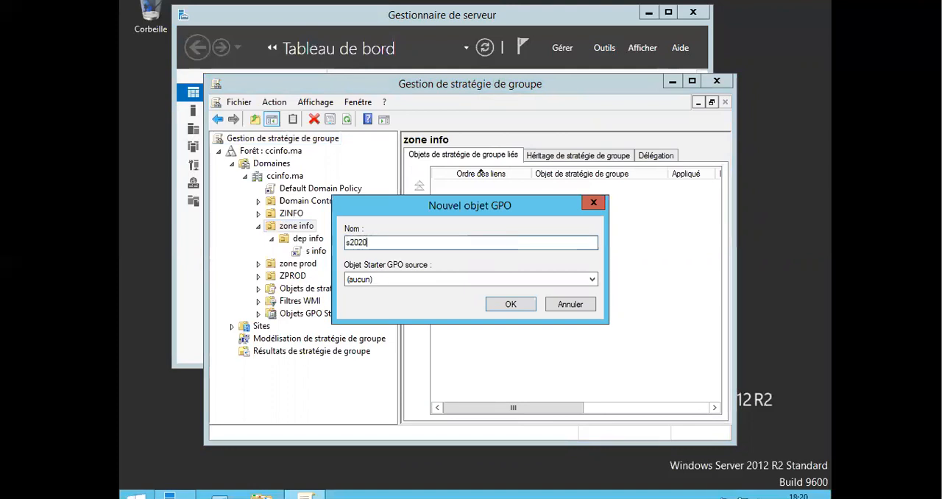
click(515, 305)
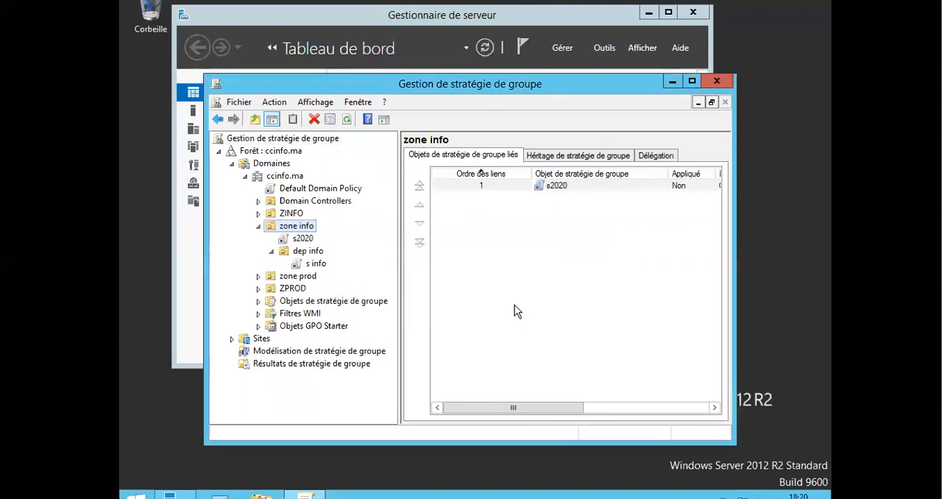
Open the s2020 policy linked to zone info for editing.
click(553, 187)
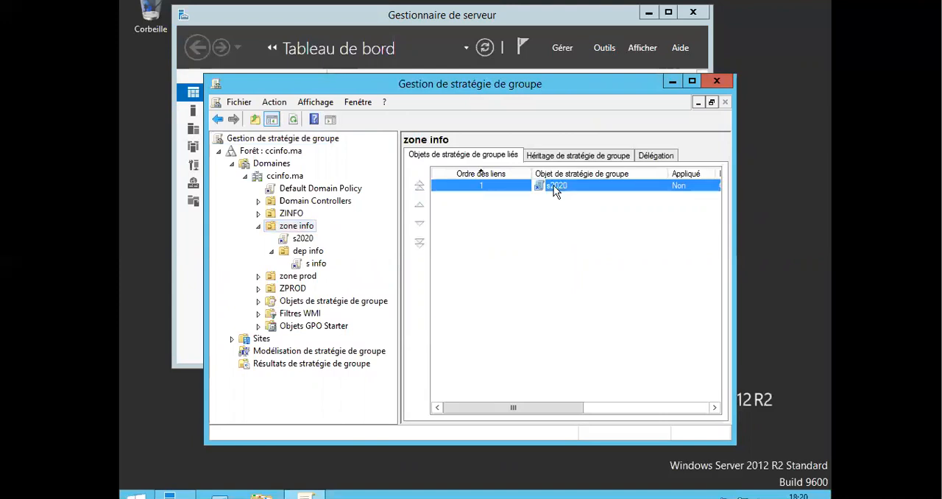
right_click(553, 186)
click(544, 203)
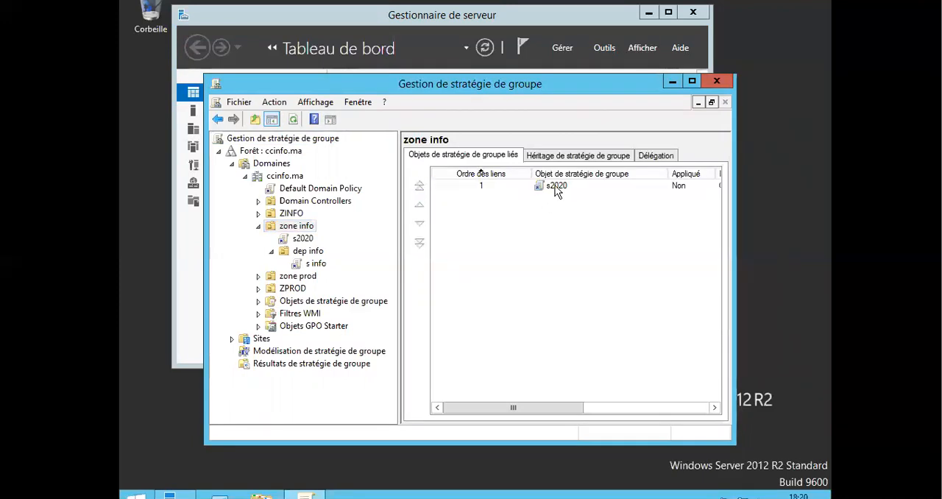
right_click(556, 185)
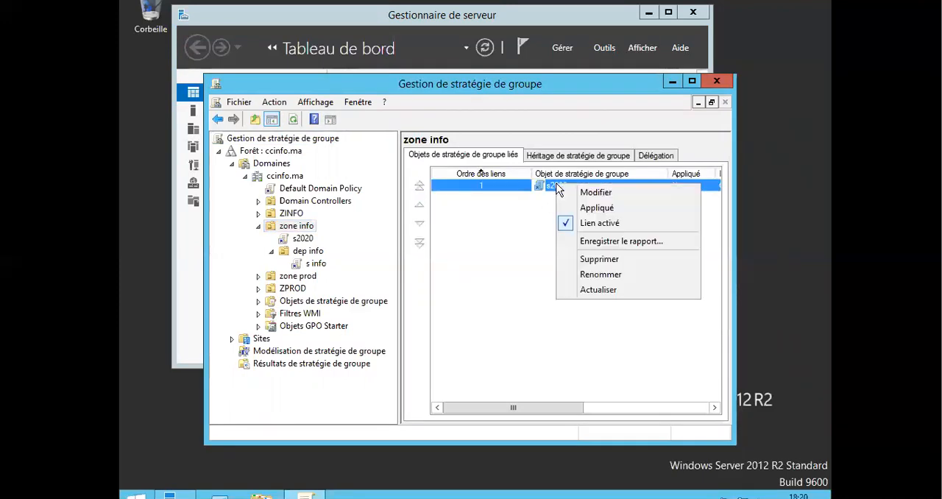
click(599, 192)
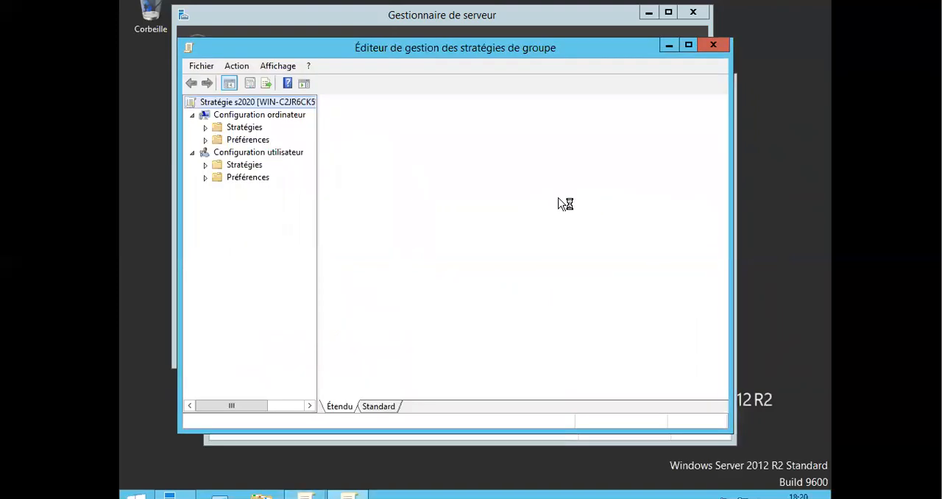
Expand the computer configuration policies down to the Système administrative templates, widening the tree for readability.
click(207, 128)
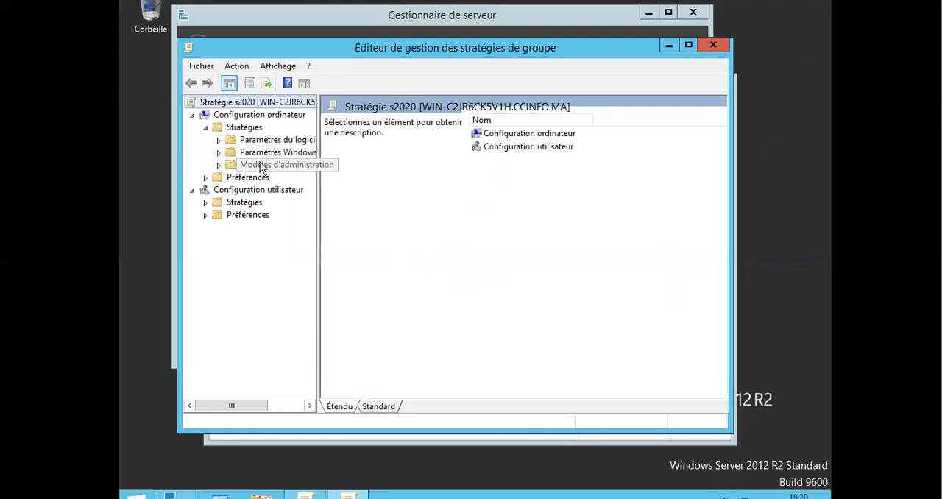
drag(318, 195, 374, 184)
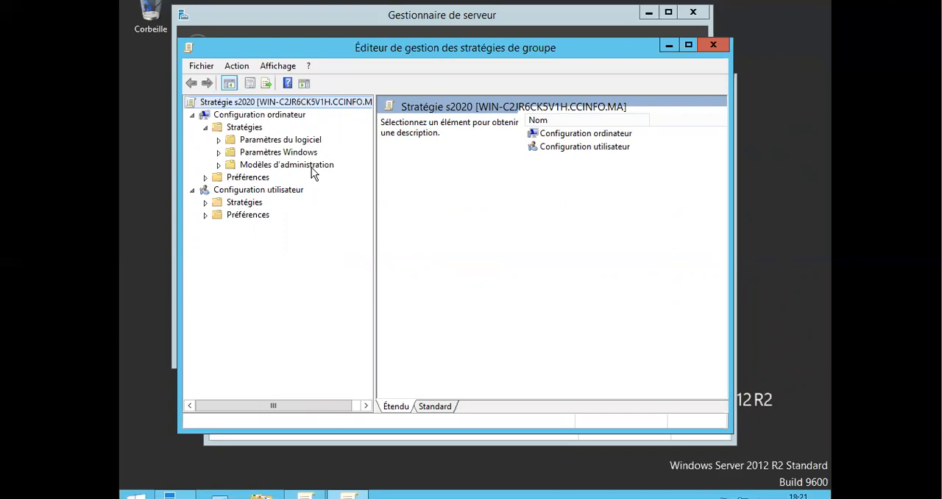
click(219, 165)
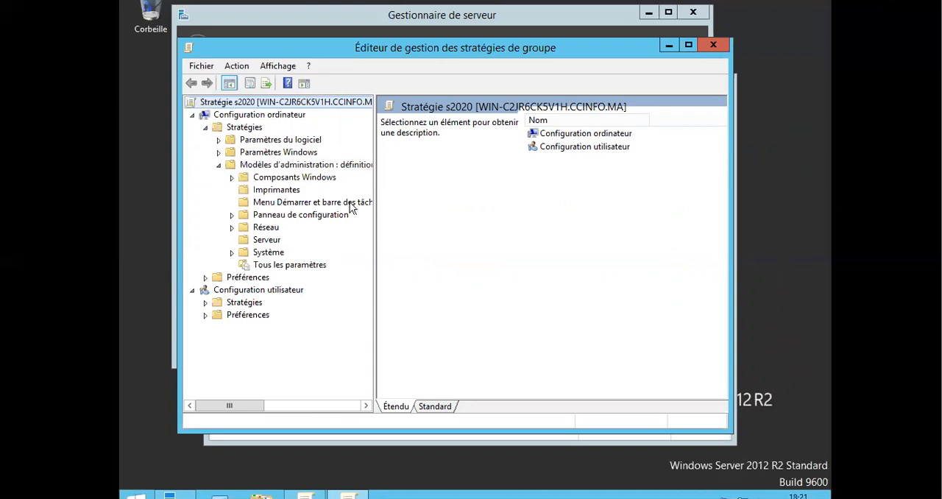
click(234, 255)
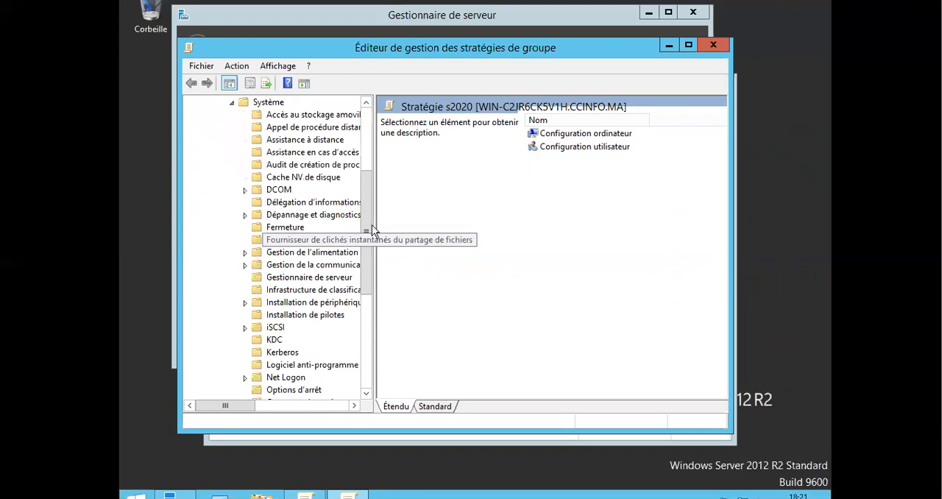